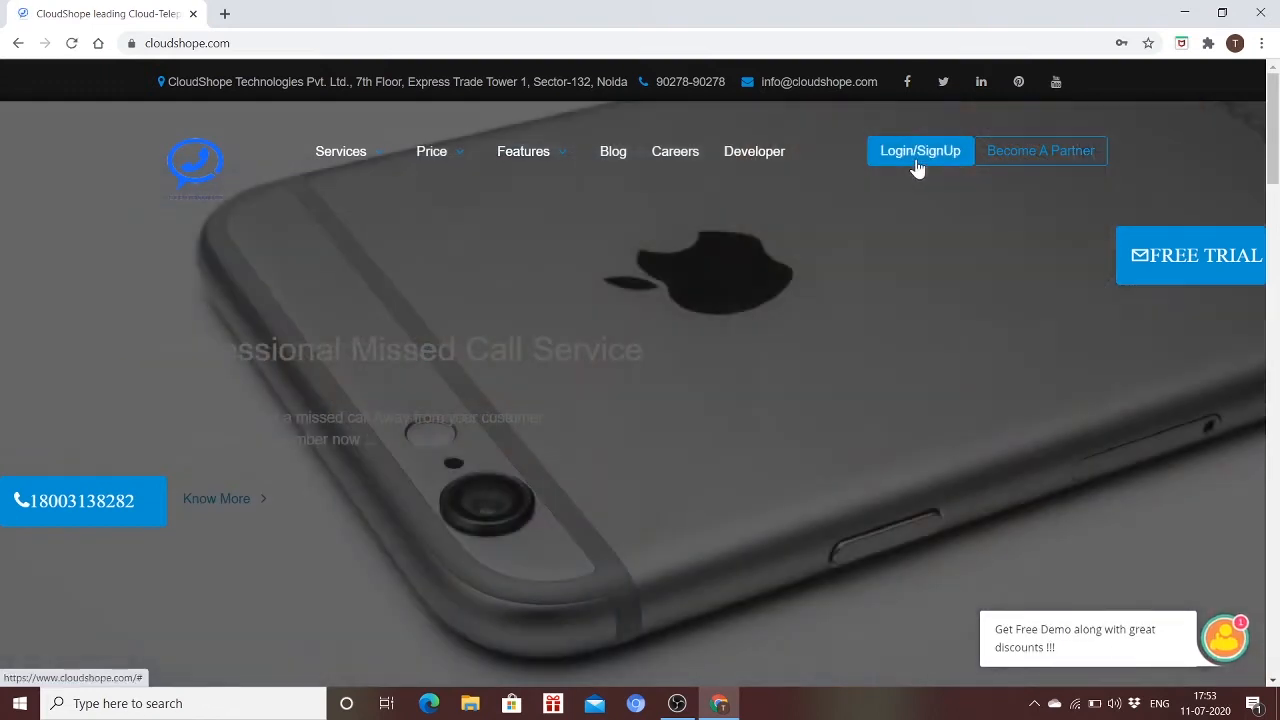
Log in to CloudShope with the saved account credentials from the autofill list
click(916, 160)
click(858, 401)
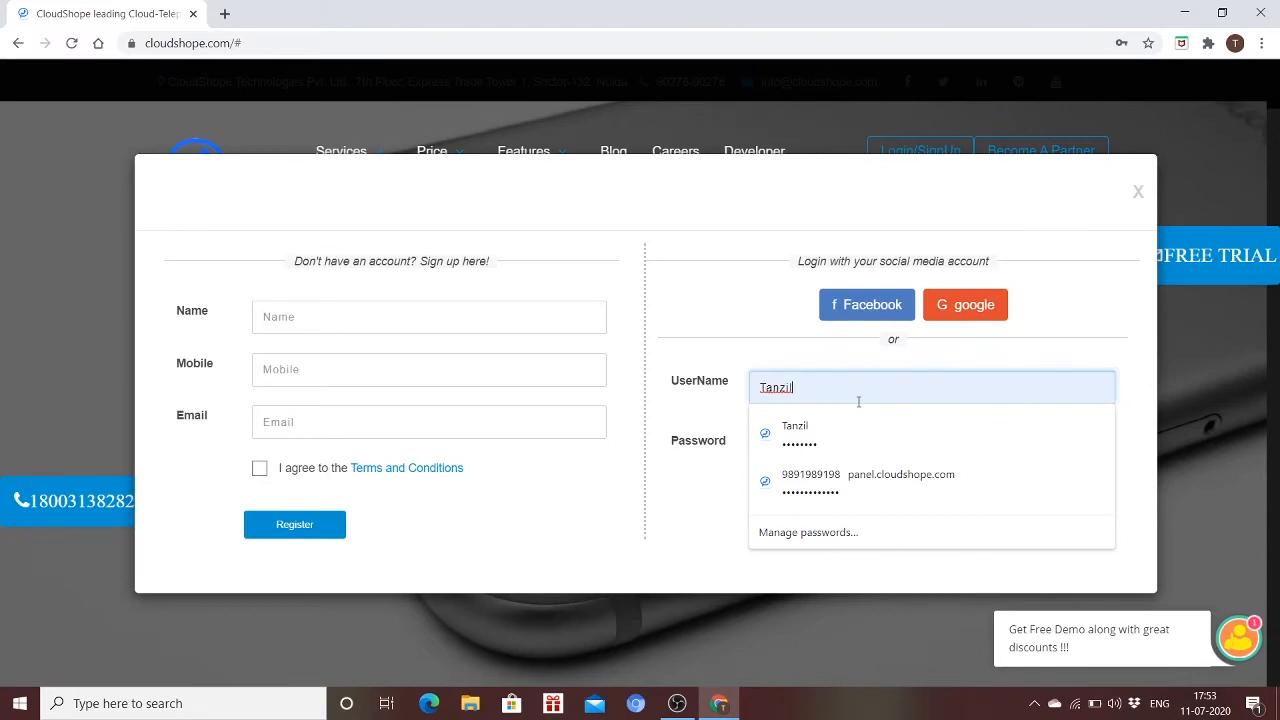
click(839, 433)
click(811, 521)
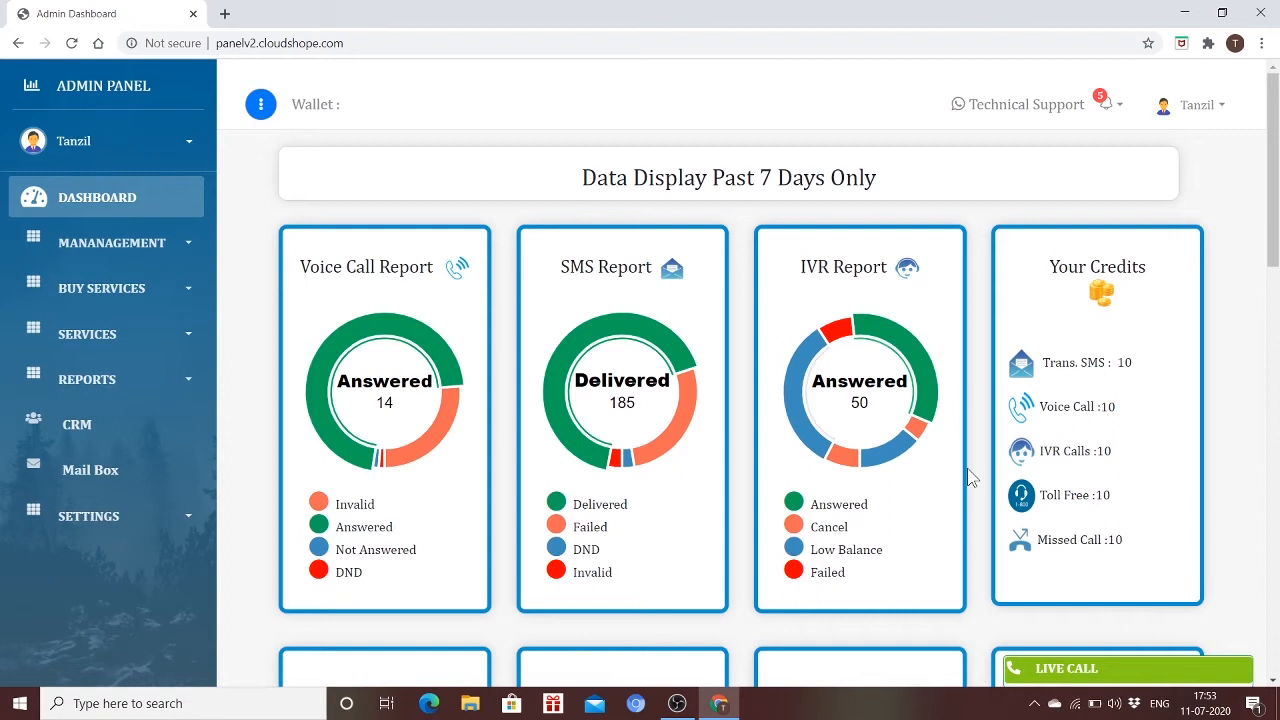
Expand SERVICES in the sidebar and open the Bulk SMS campaign form
mouse_move(842, 416)
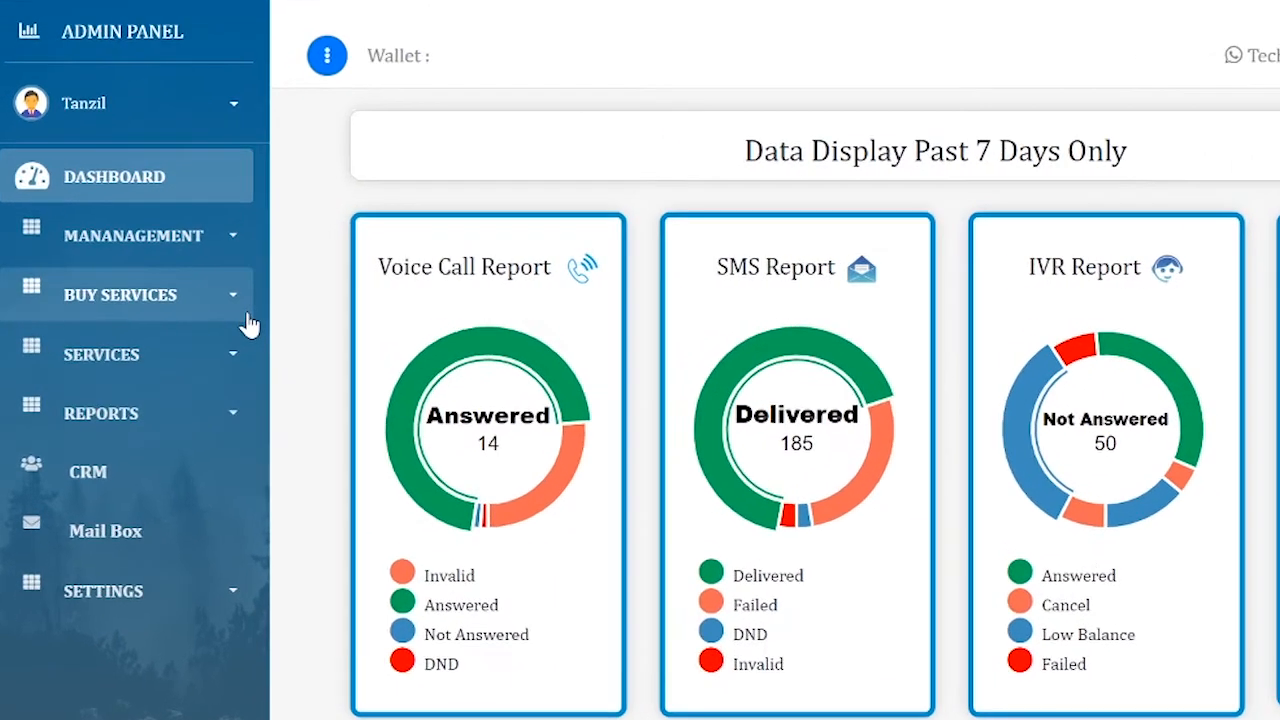
click(232, 375)
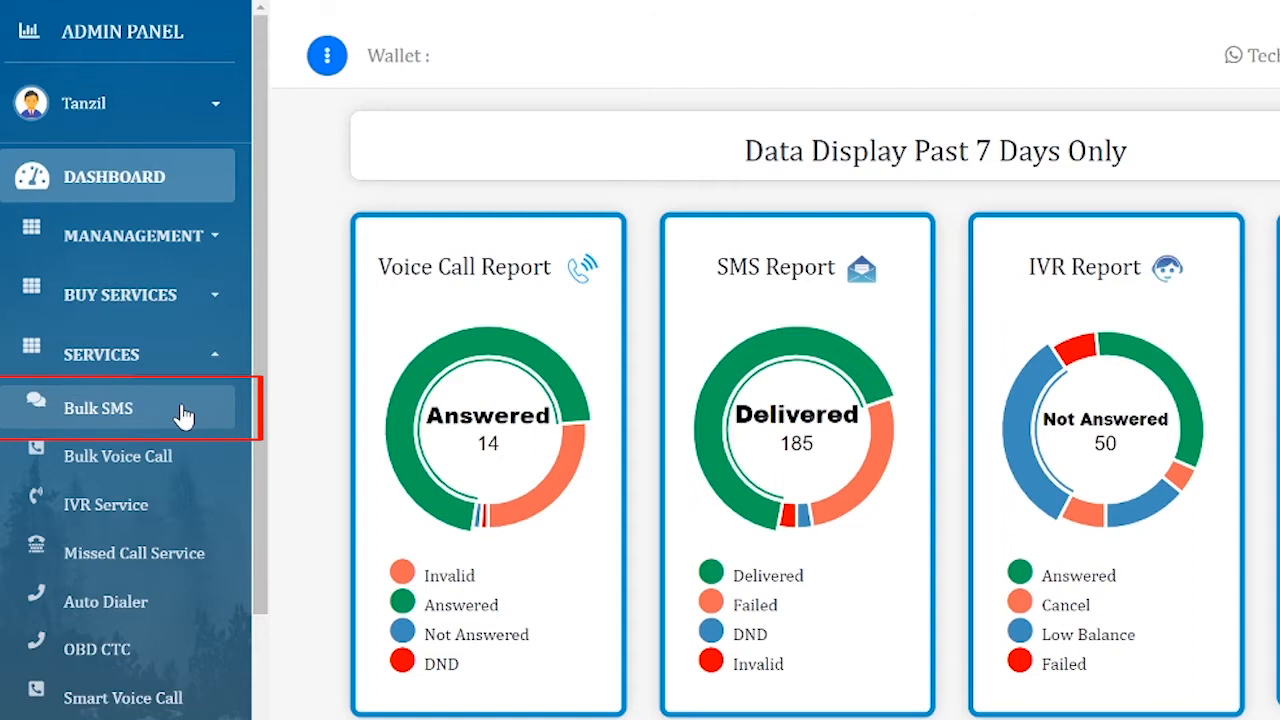
click(183, 416)
scroll(640, 360, down, 5)
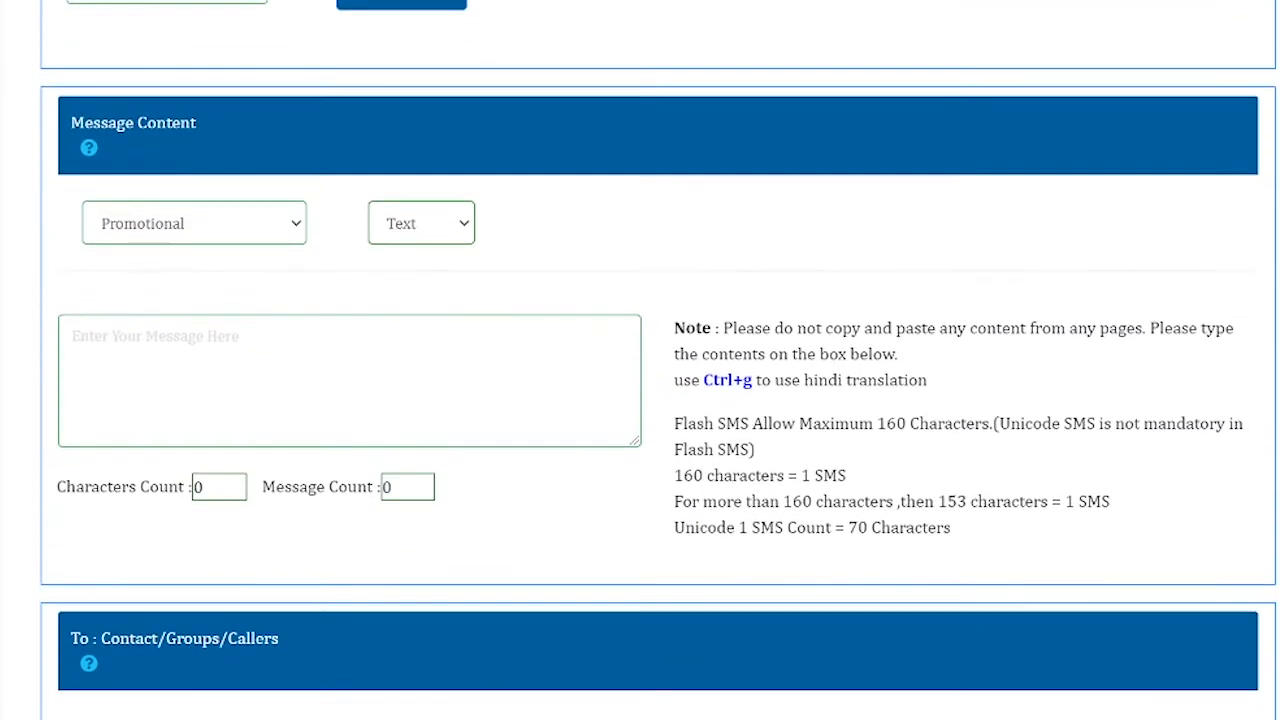
scroll(640, 360, down, 5)
scroll(640, 360, up, 10)
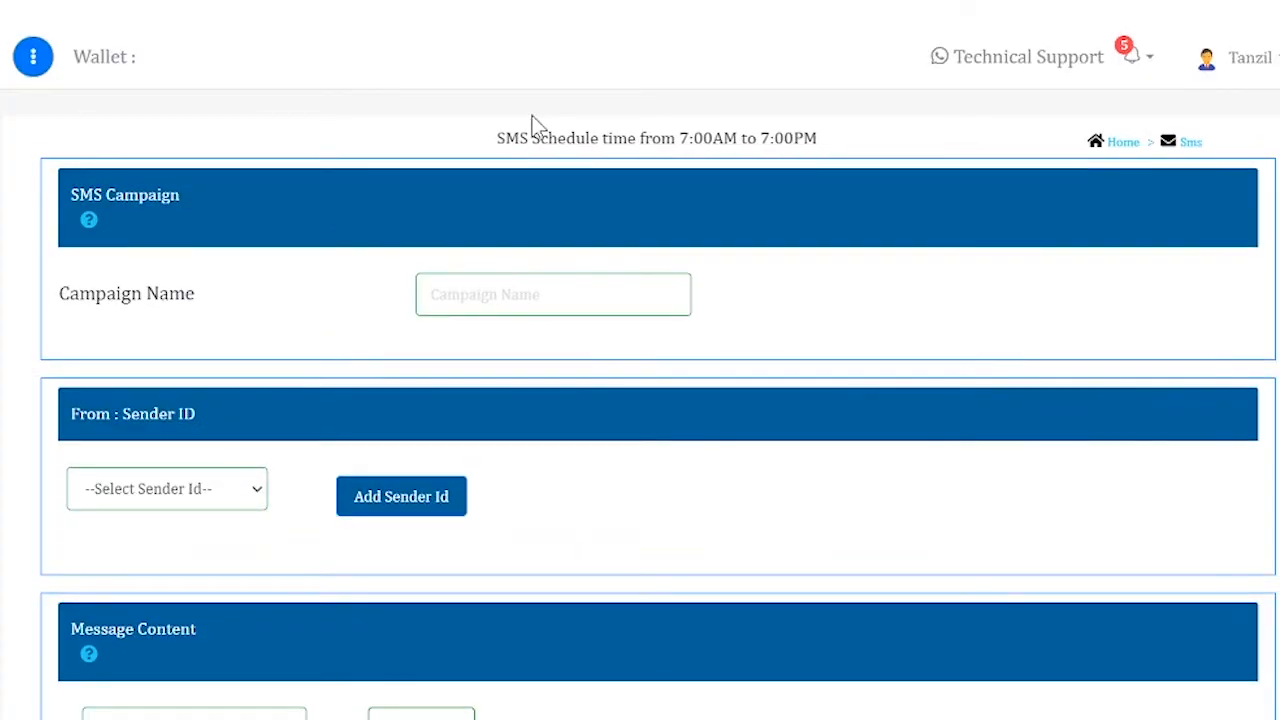
Enter 'Testing' as the campaign name and browse the Sender ID list without choosing
click(550, 305)
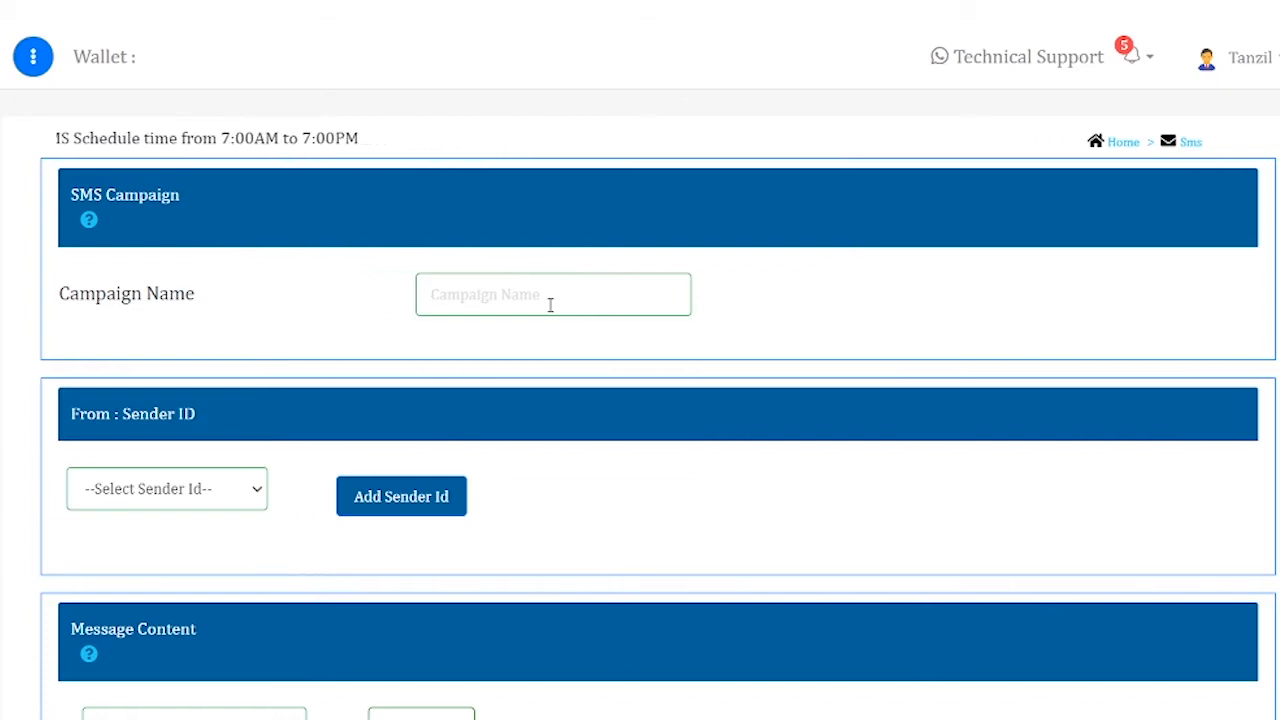
text(Testing)
scroll(550, 305, down, 2)
scroll(400, 270, down, 2)
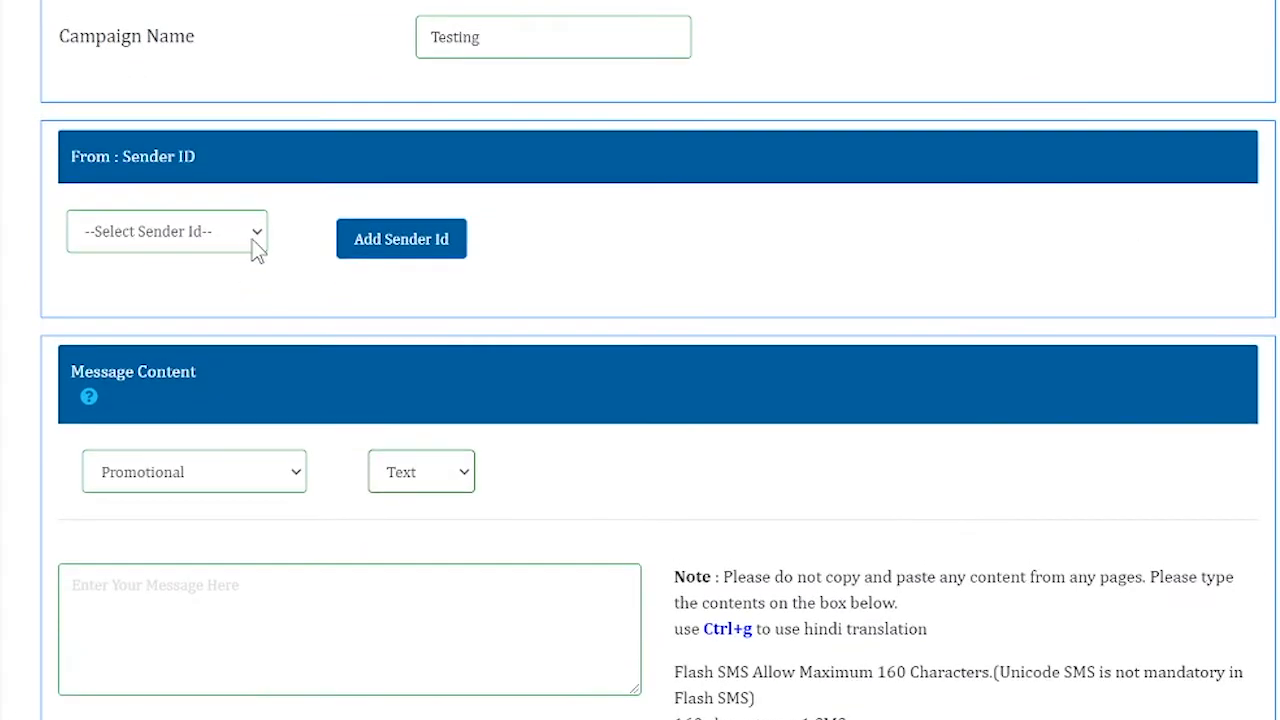
click(256, 240)
click(360, 291)
click(409, 250)
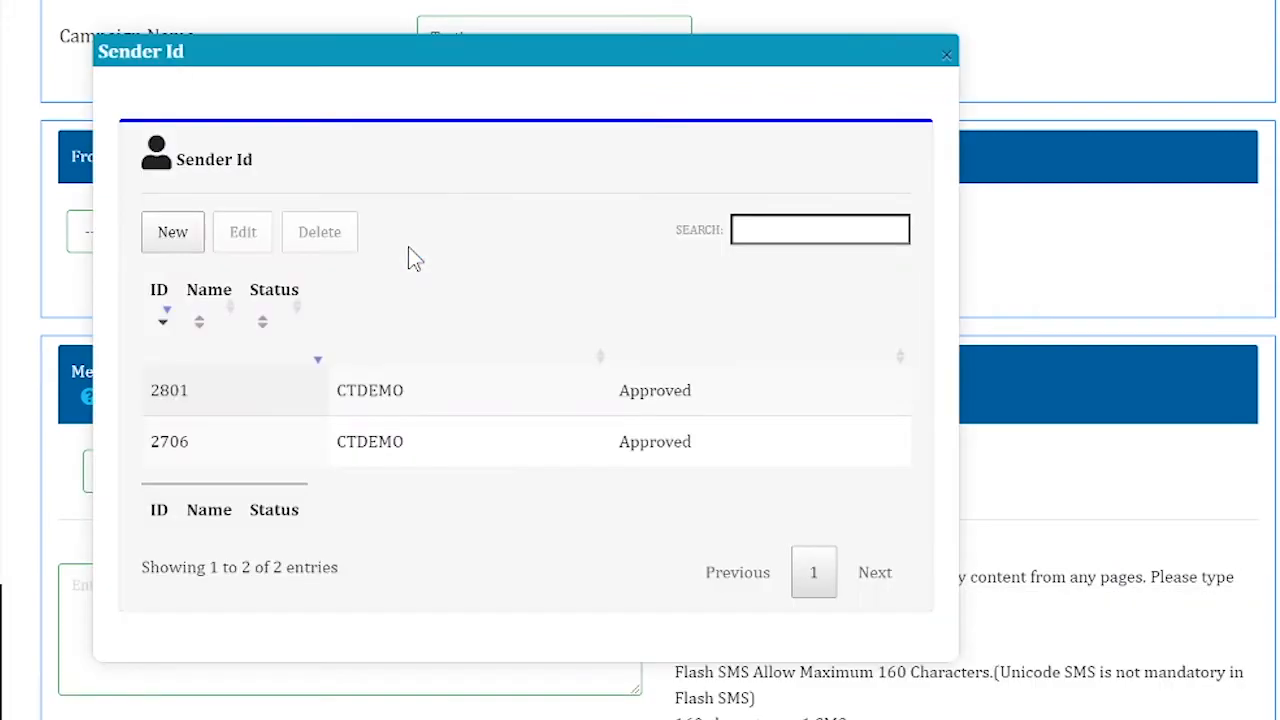
click(172, 234)
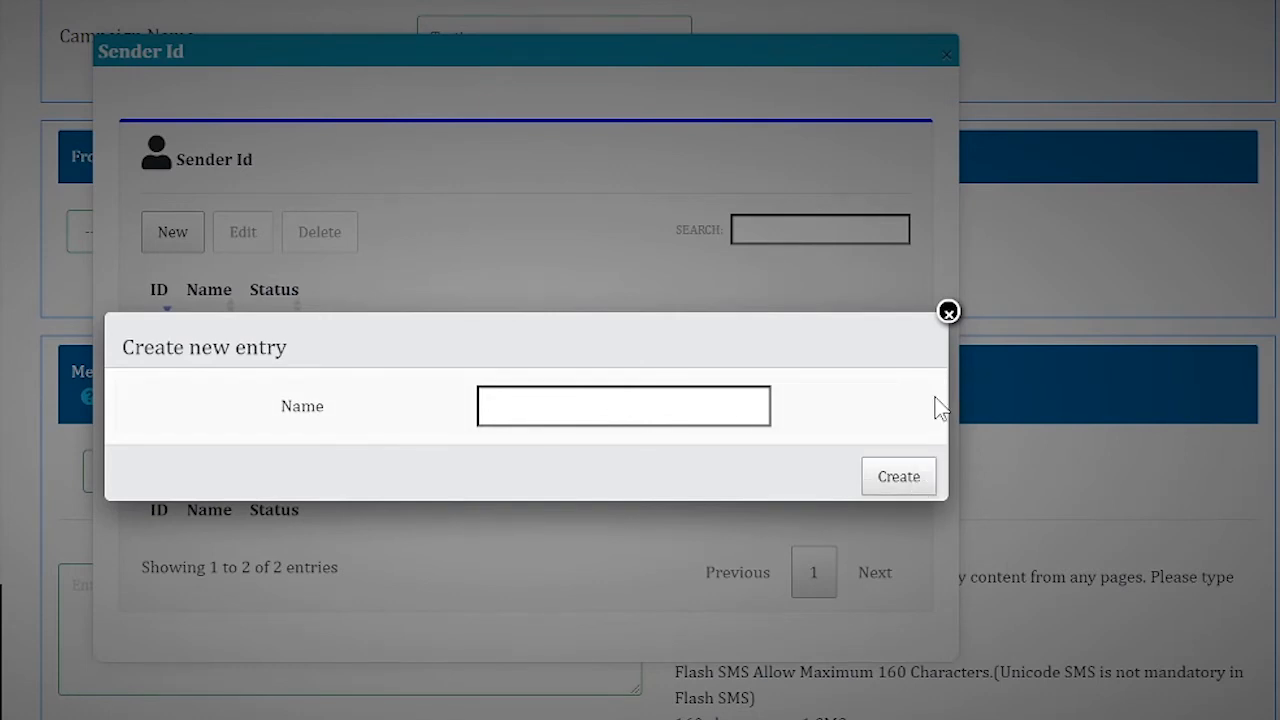
click(948, 312)
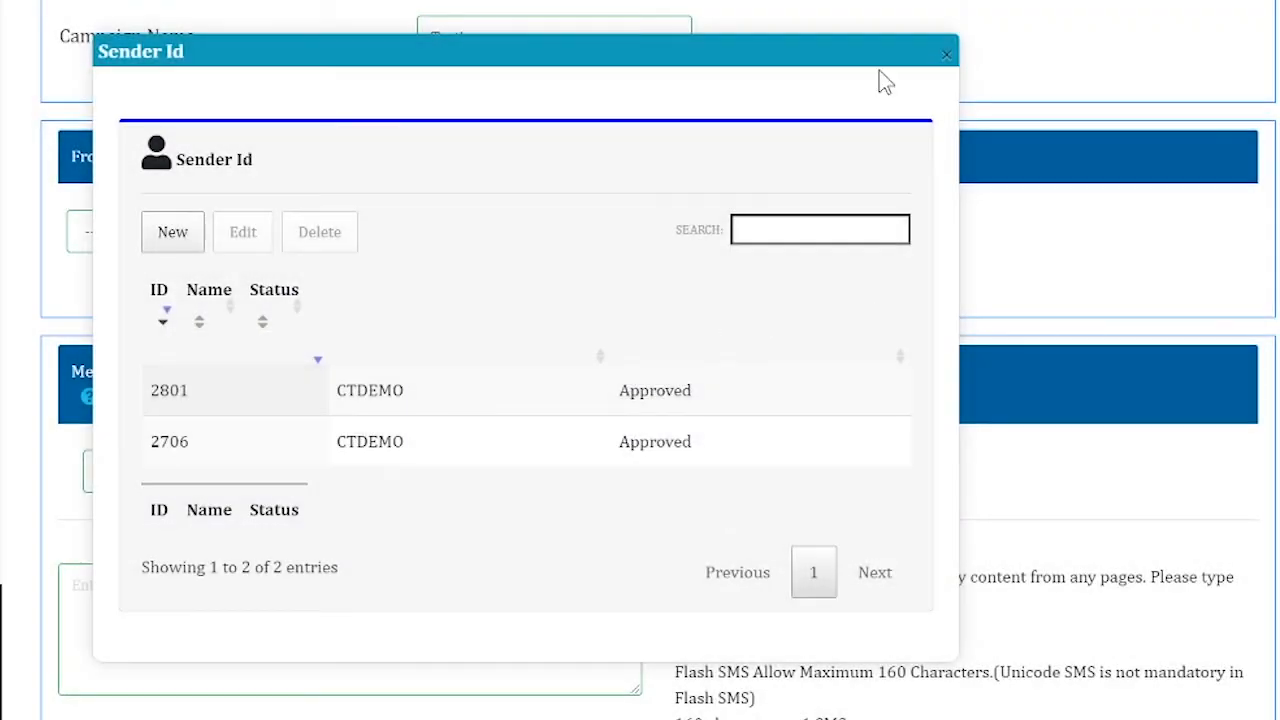
click(947, 56)
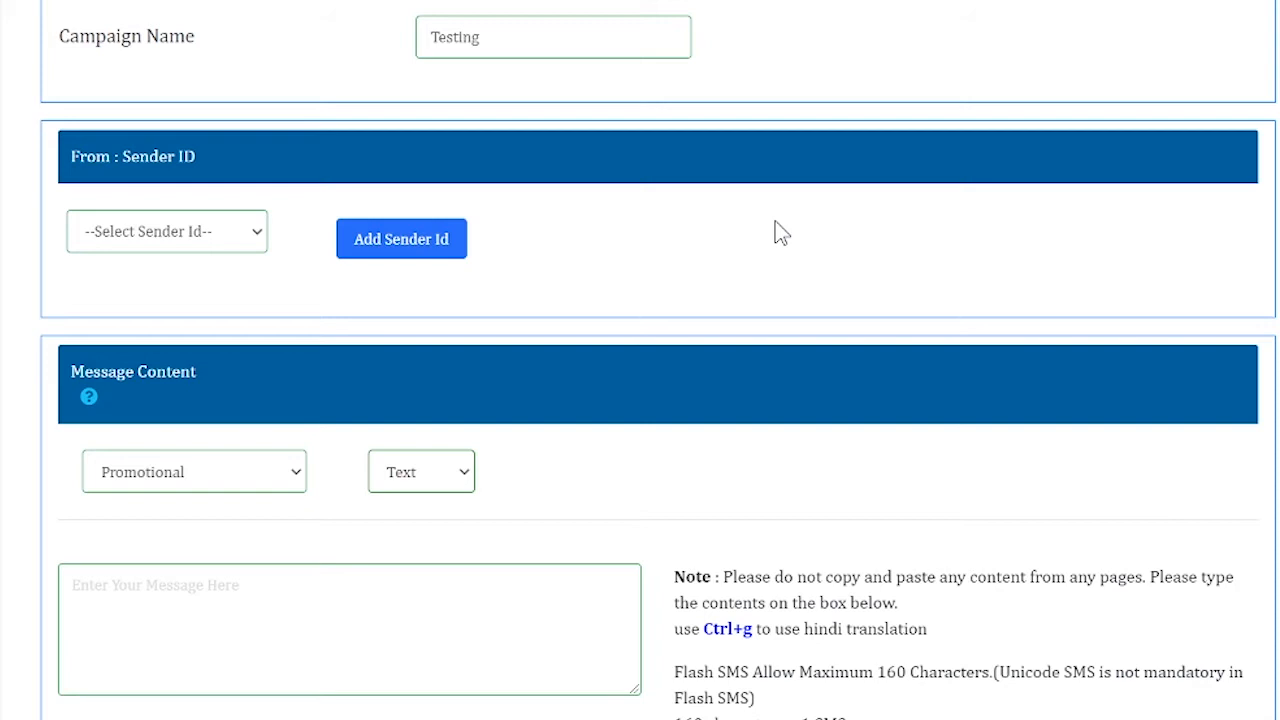
Choose CTDEMO from the Sender Id dropdown
click(257, 241)
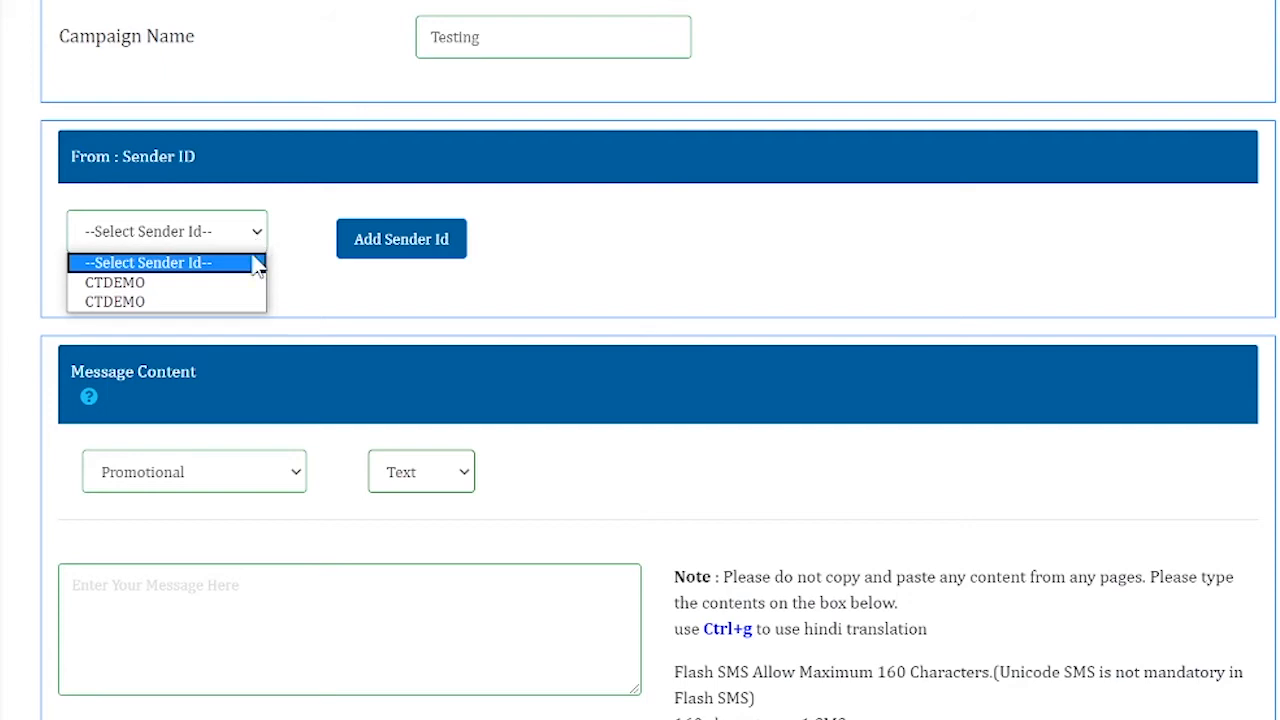
click(256, 283)
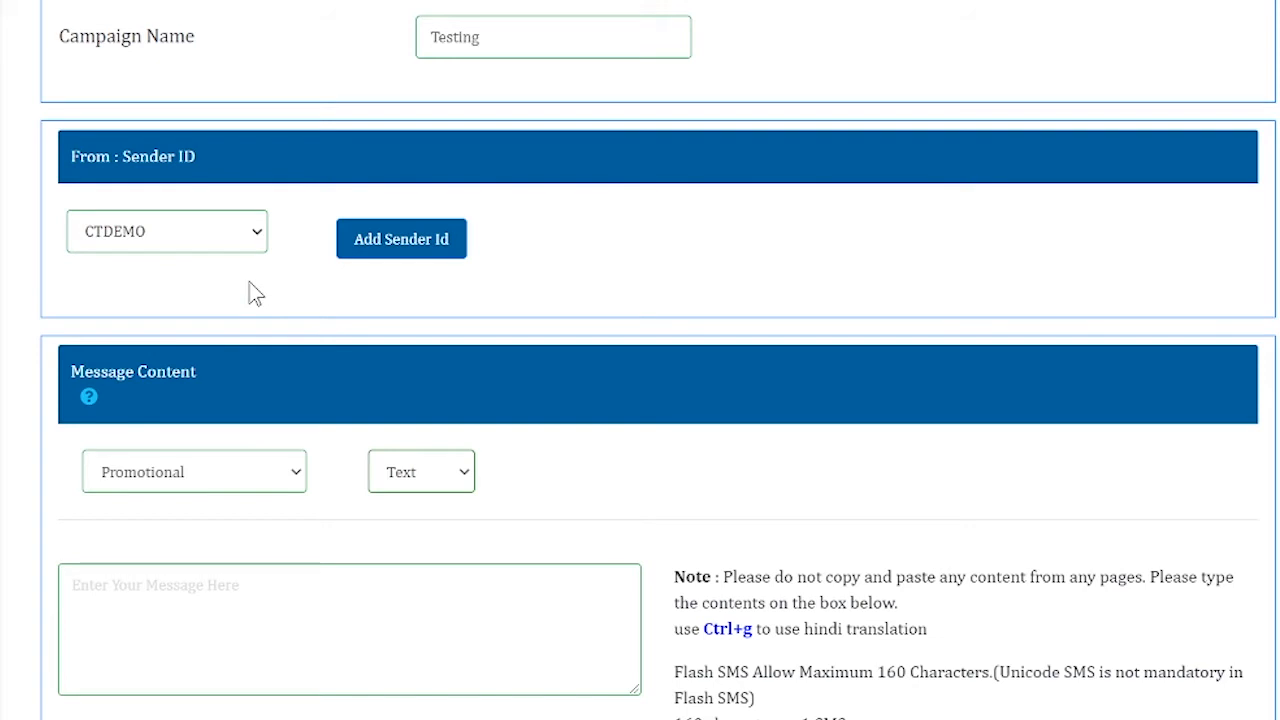
scroll(640, 360, down, 2)
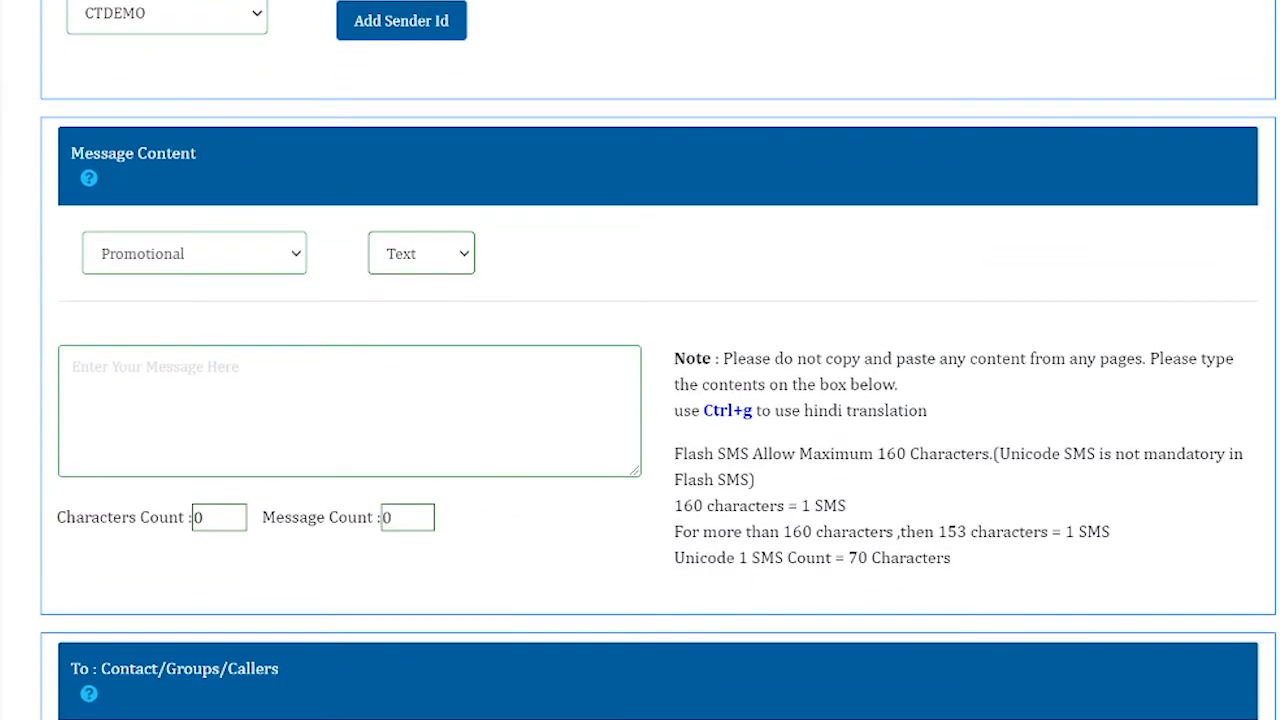
click(300, 257)
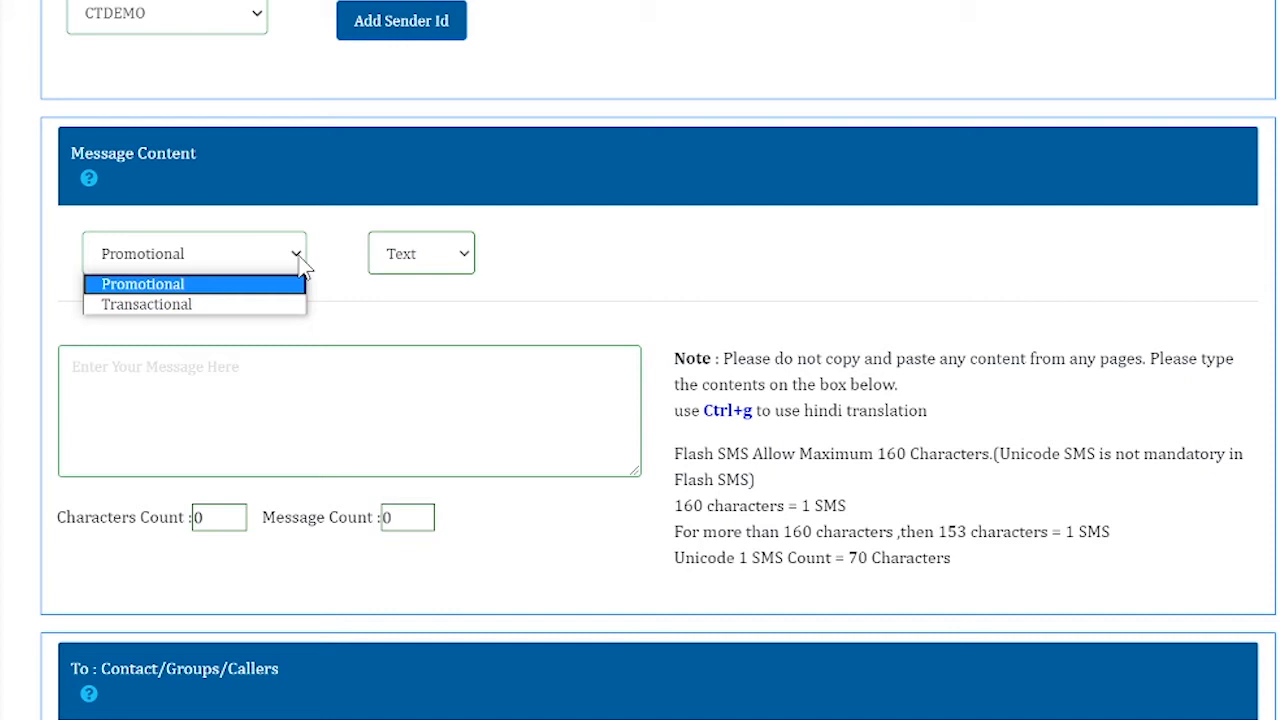
click(386, 313)
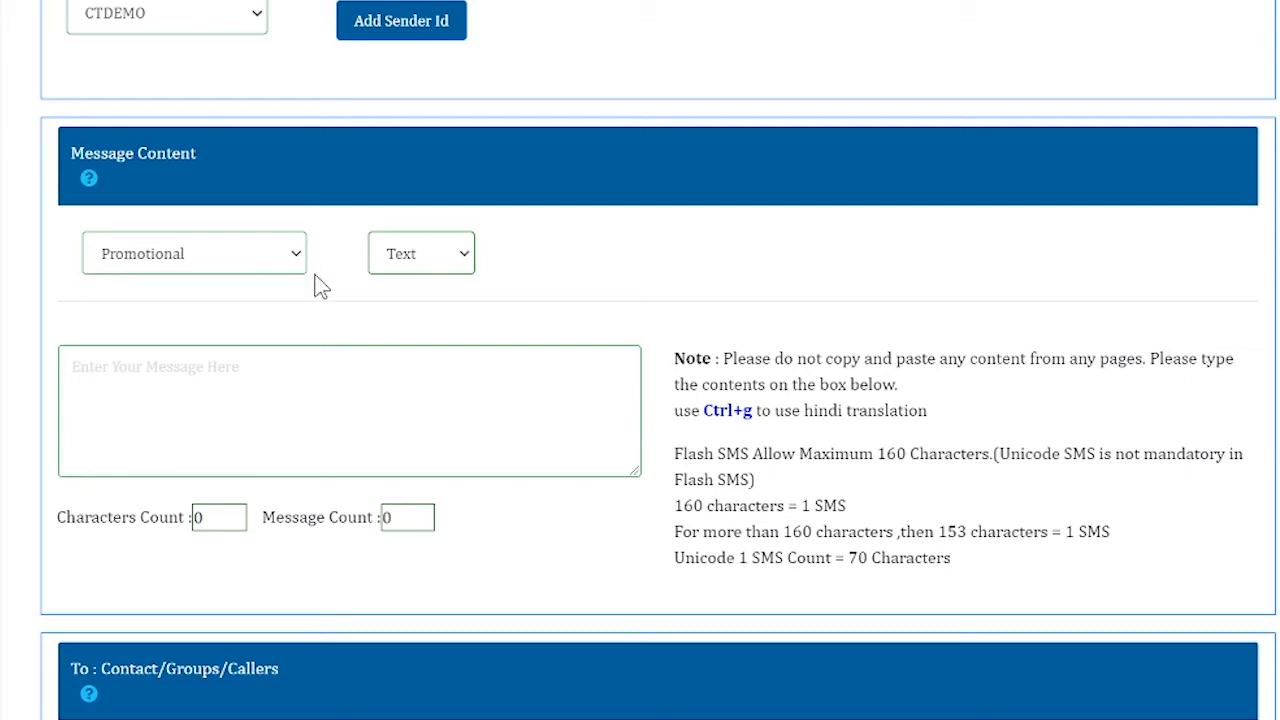
click(461, 254)
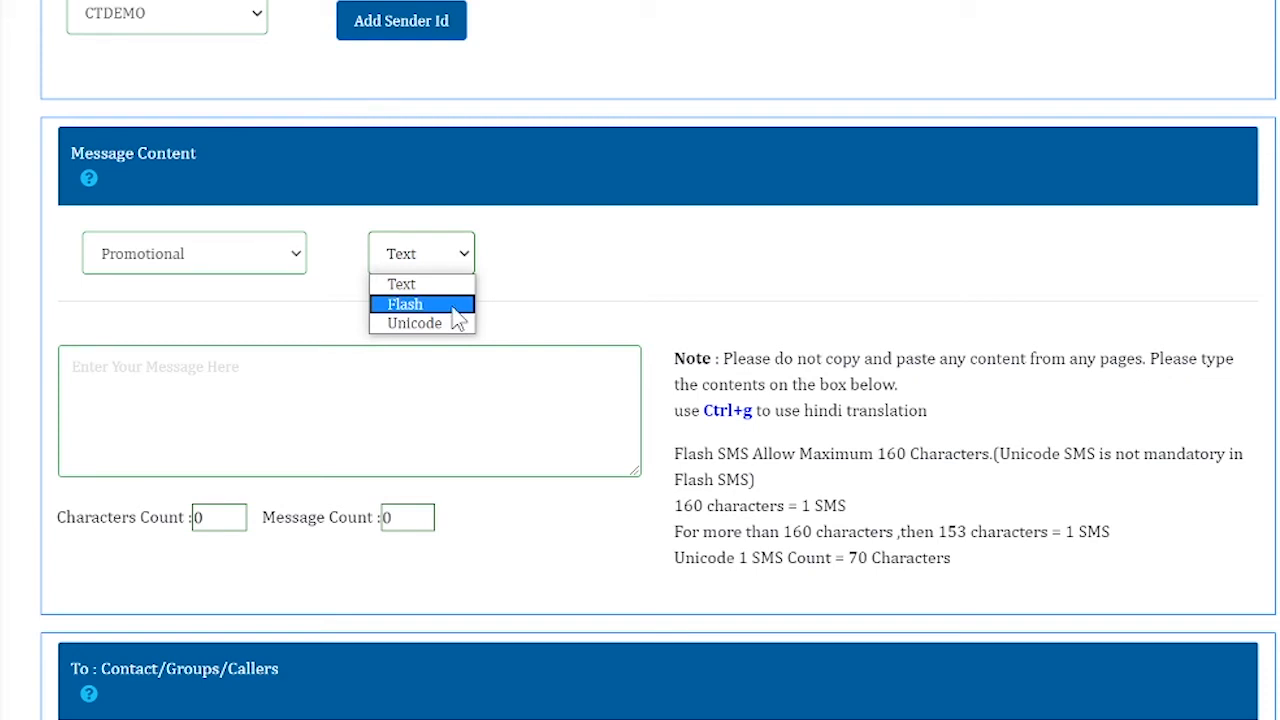
Keep the Text message type and change the message route from Promotional to Transactional
click(302, 320)
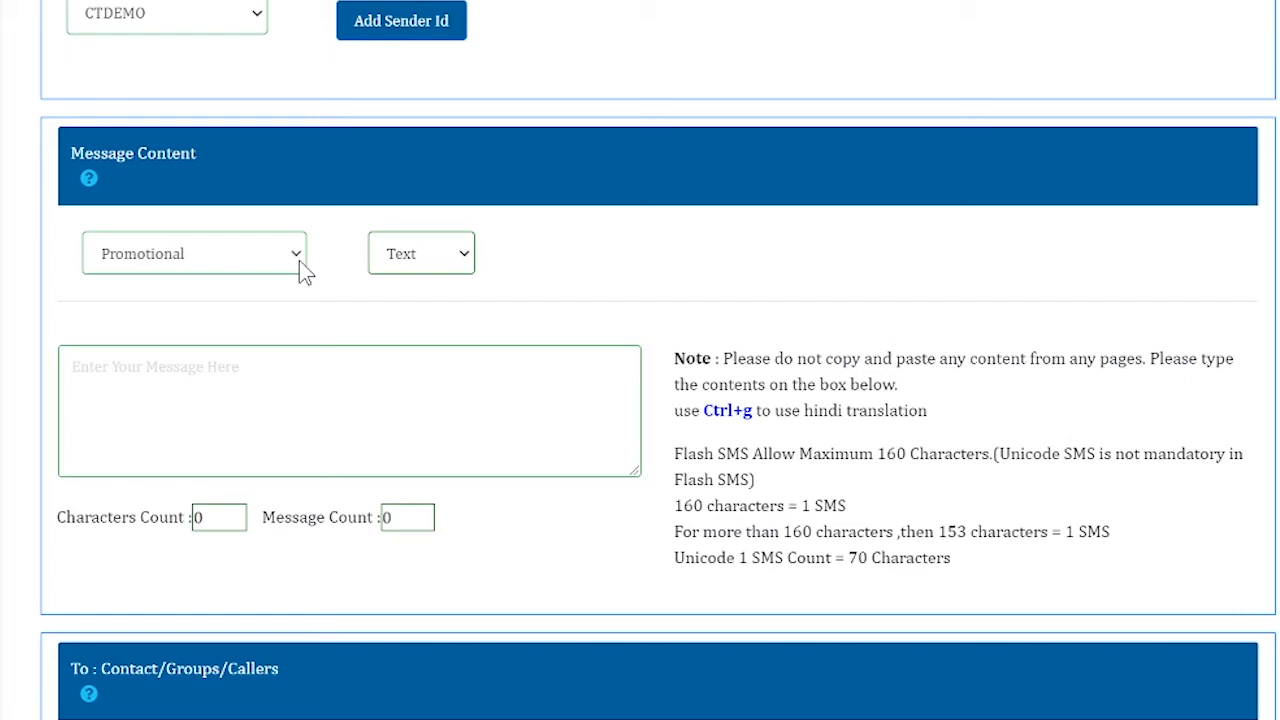
click(299, 260)
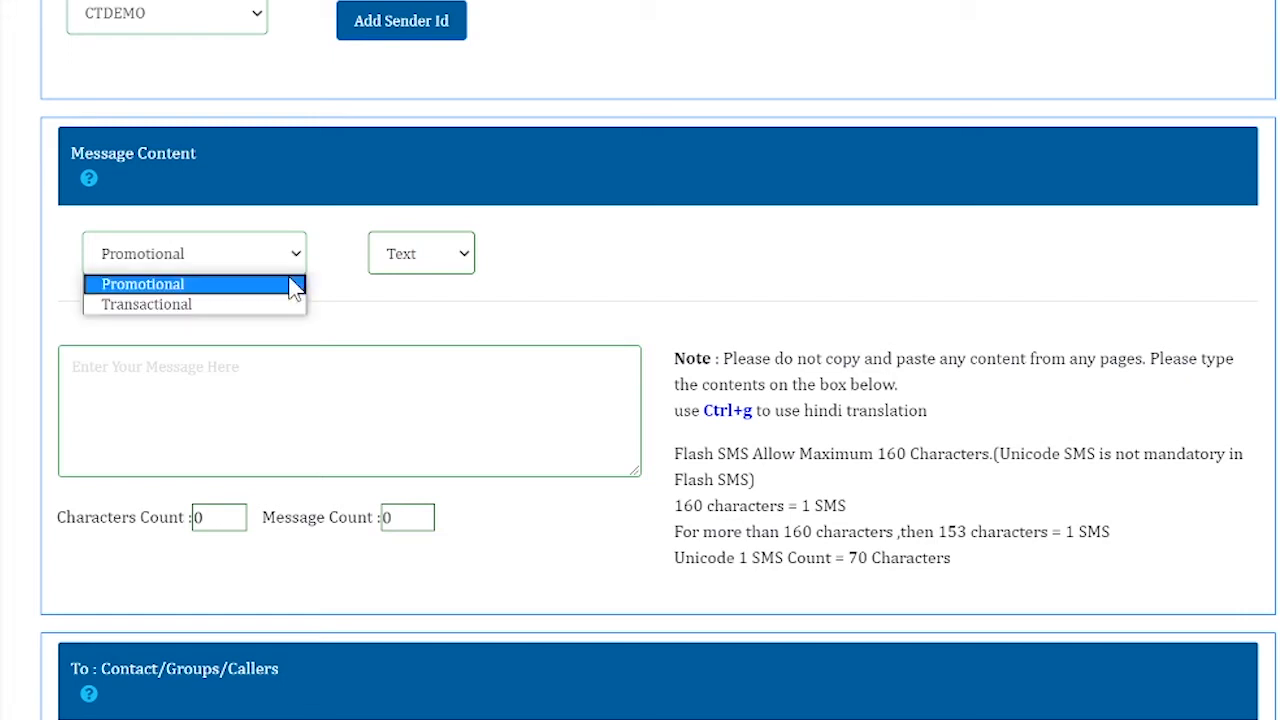
click(290, 288)
click(204, 373)
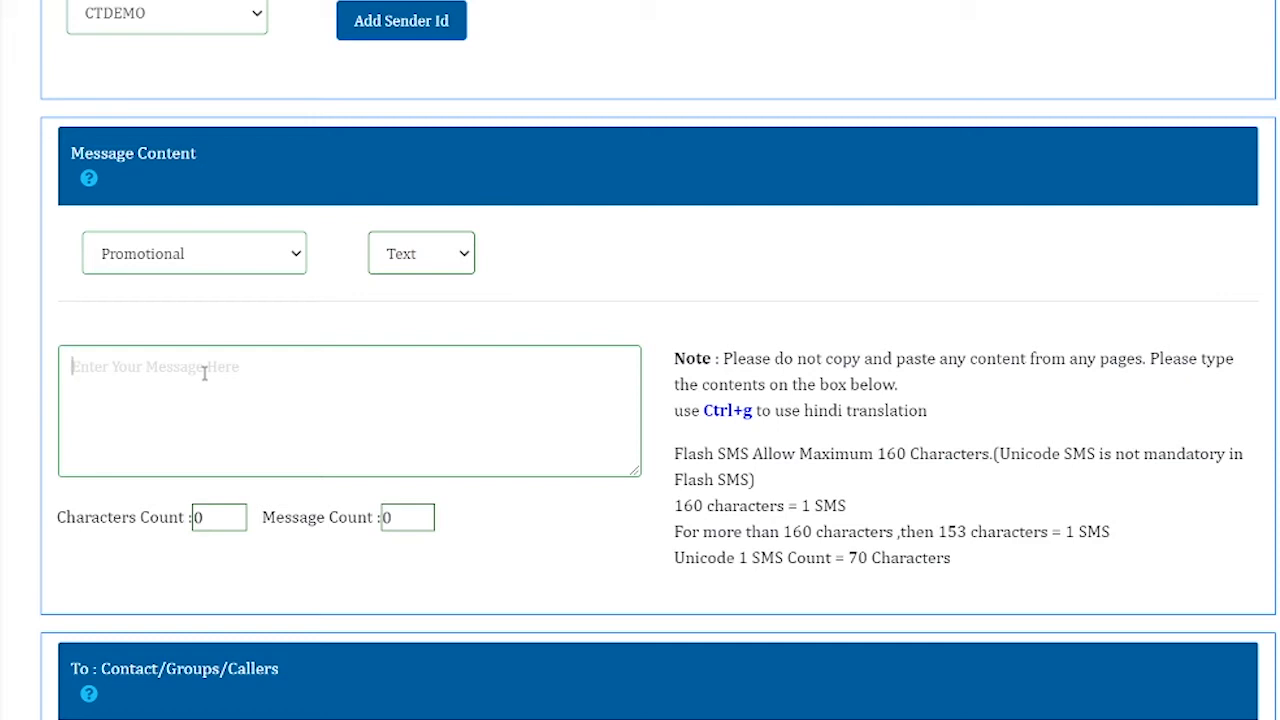
click(294, 257)
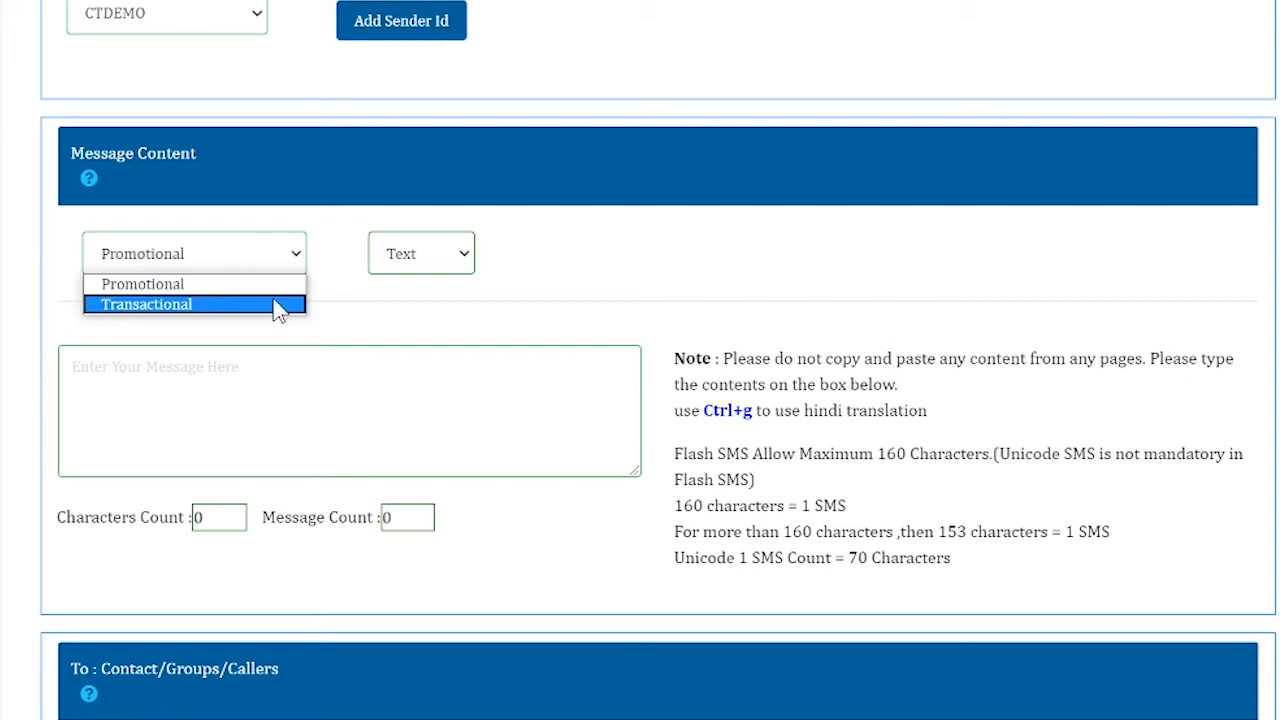
click(275, 300)
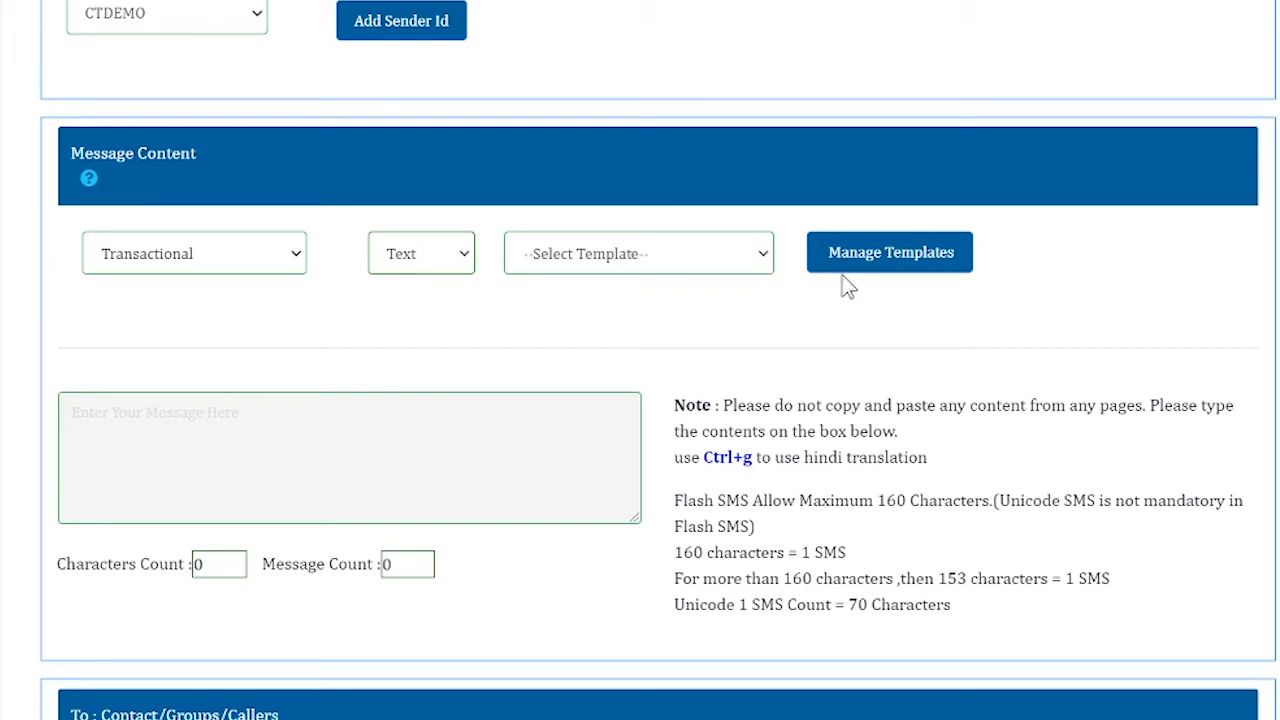
click(872, 268)
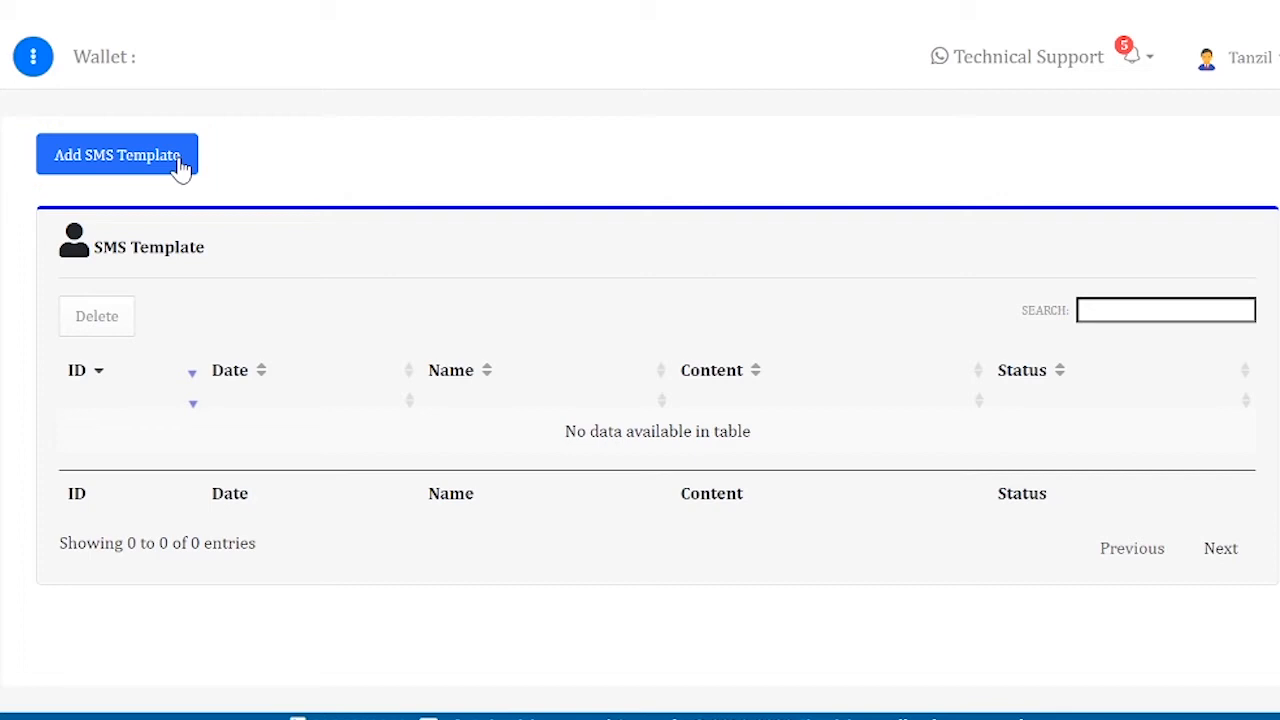
click(180, 162)
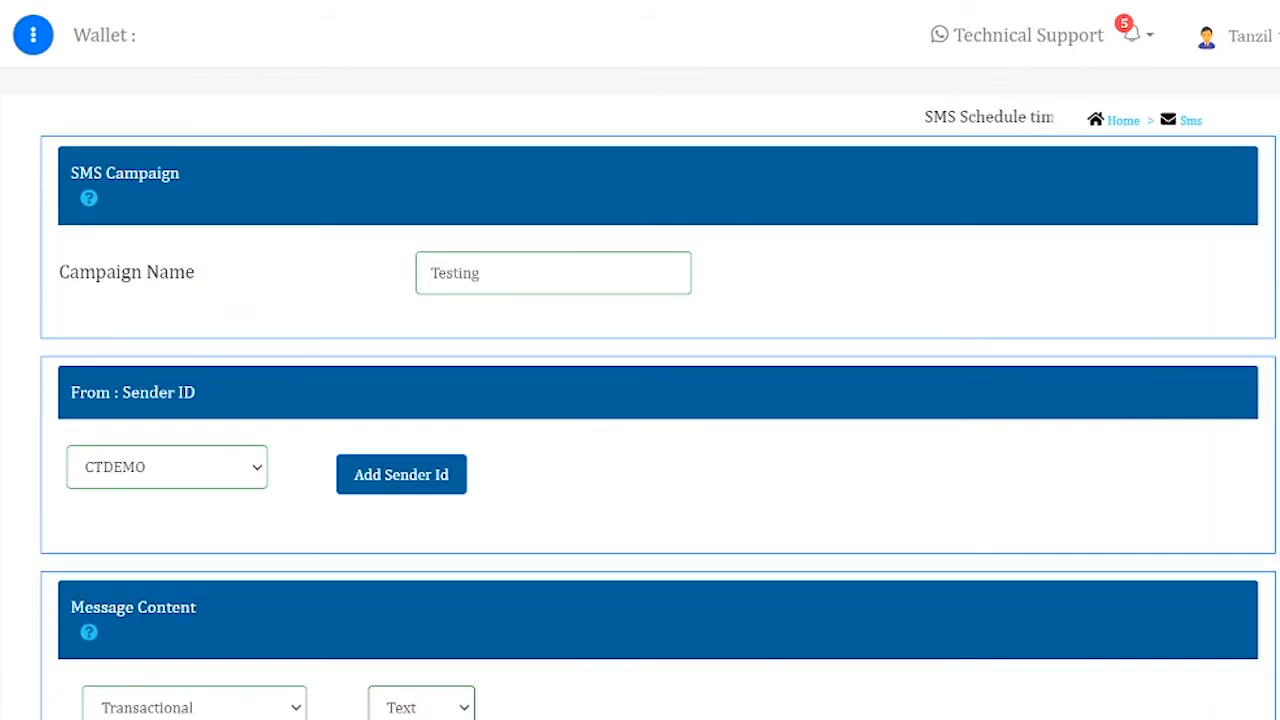
Toggle the message route to Promotional and back to Transactional
scroll(640, 400, down, 5)
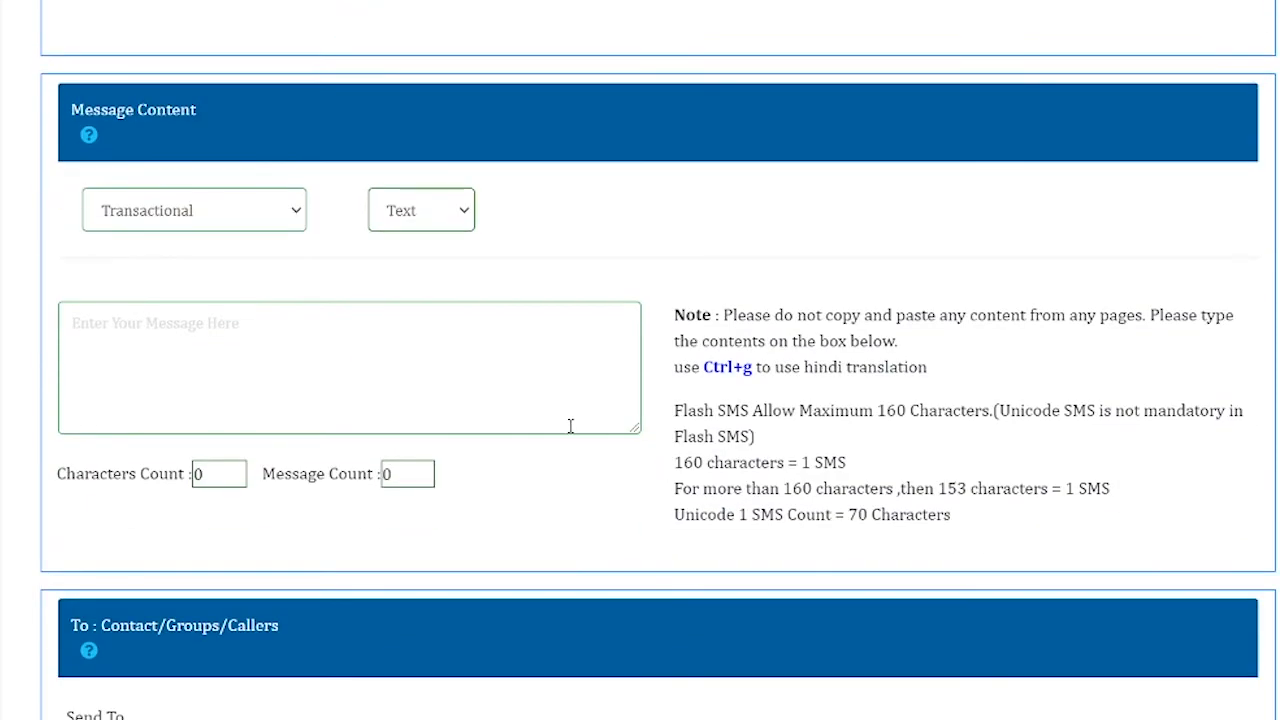
click(279, 213)
click(261, 248)
click(290, 218)
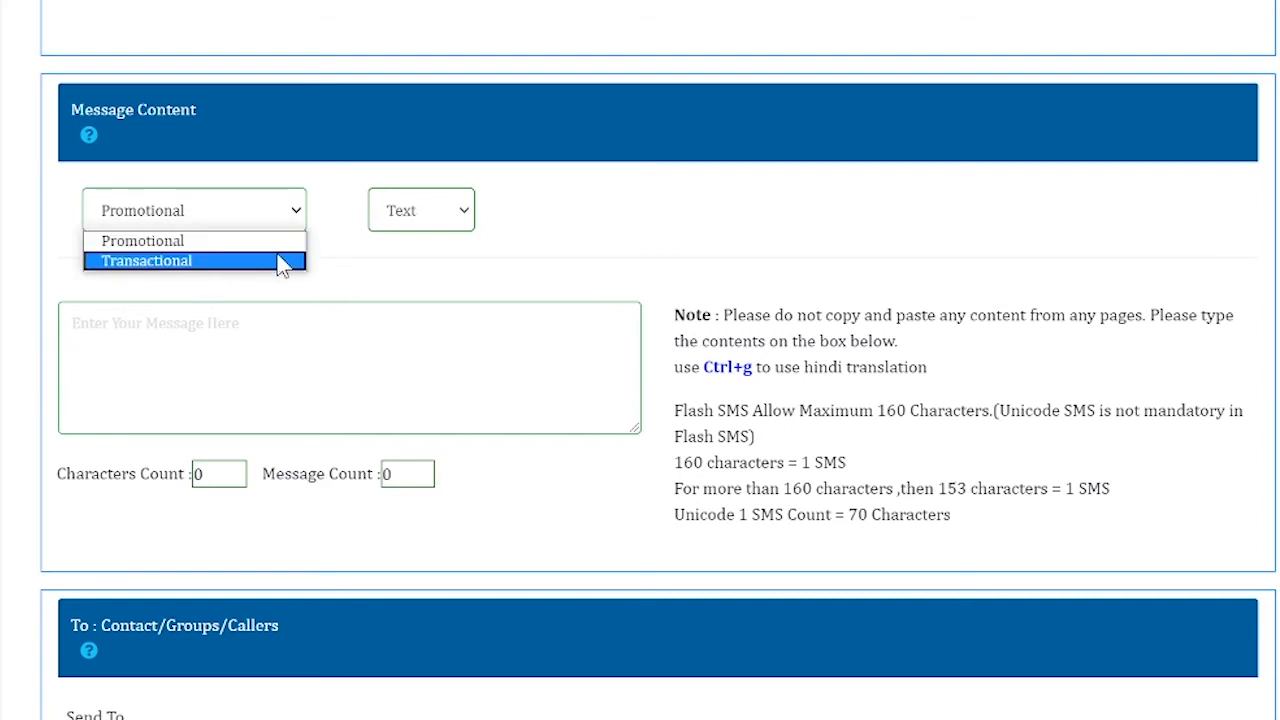
click(280, 262)
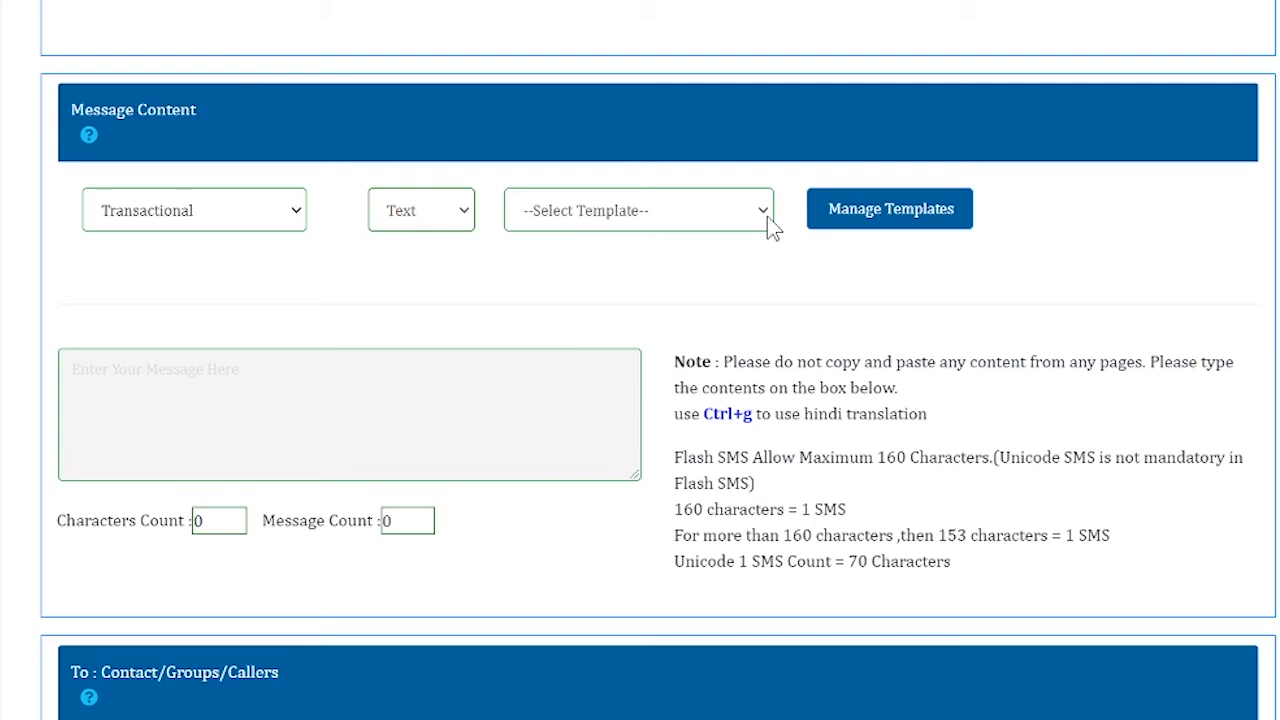
Set the route to Promotional and type the message 'This is testing.'
click(296, 212)
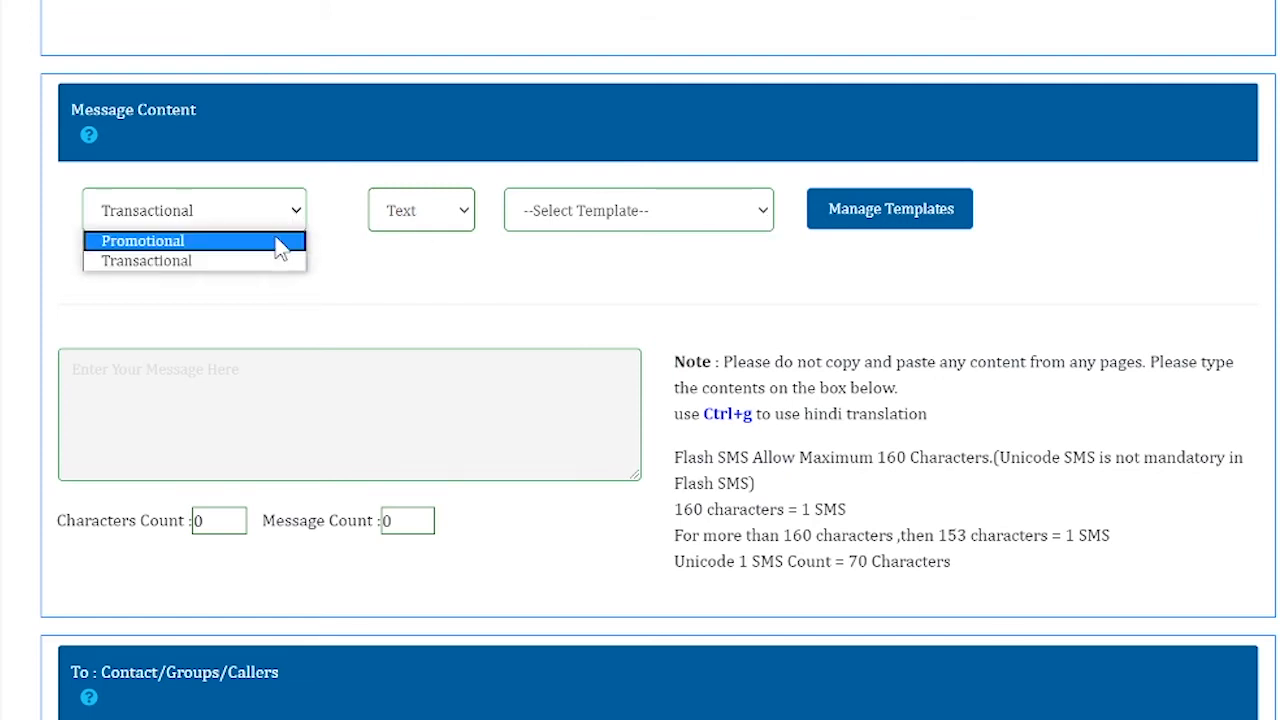
click(277, 246)
click(262, 321)
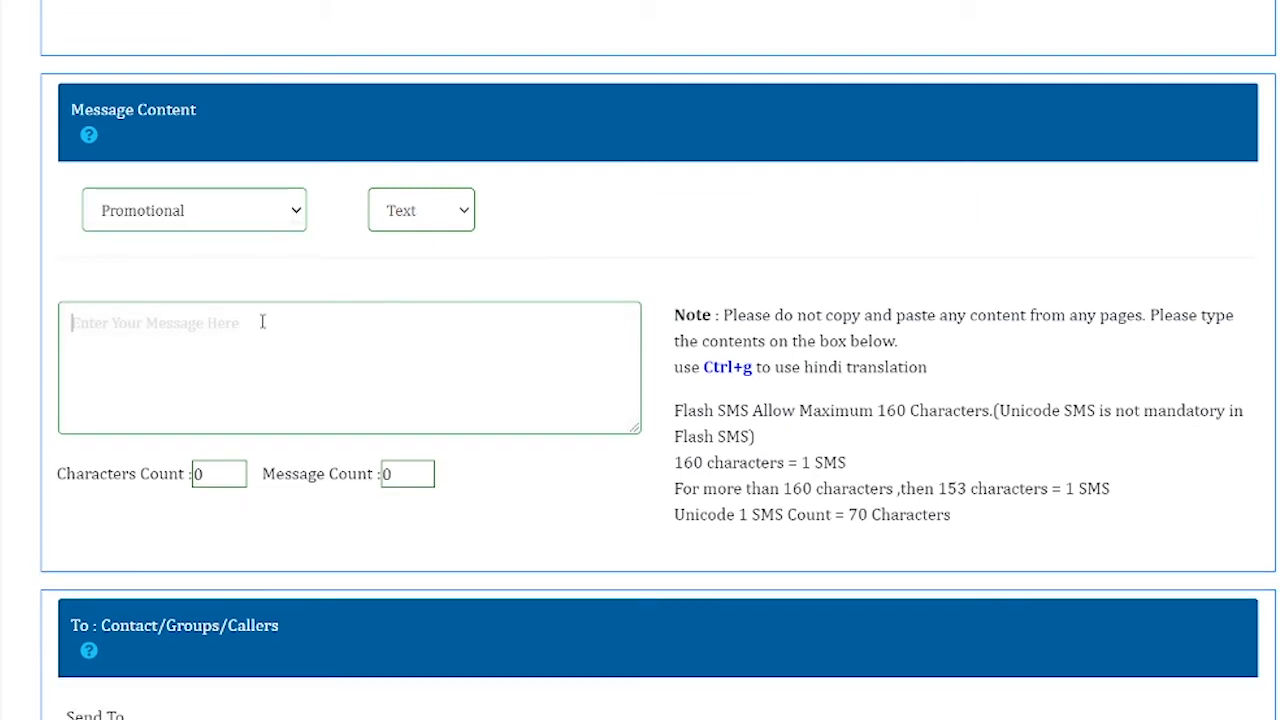
text(This is testing.)
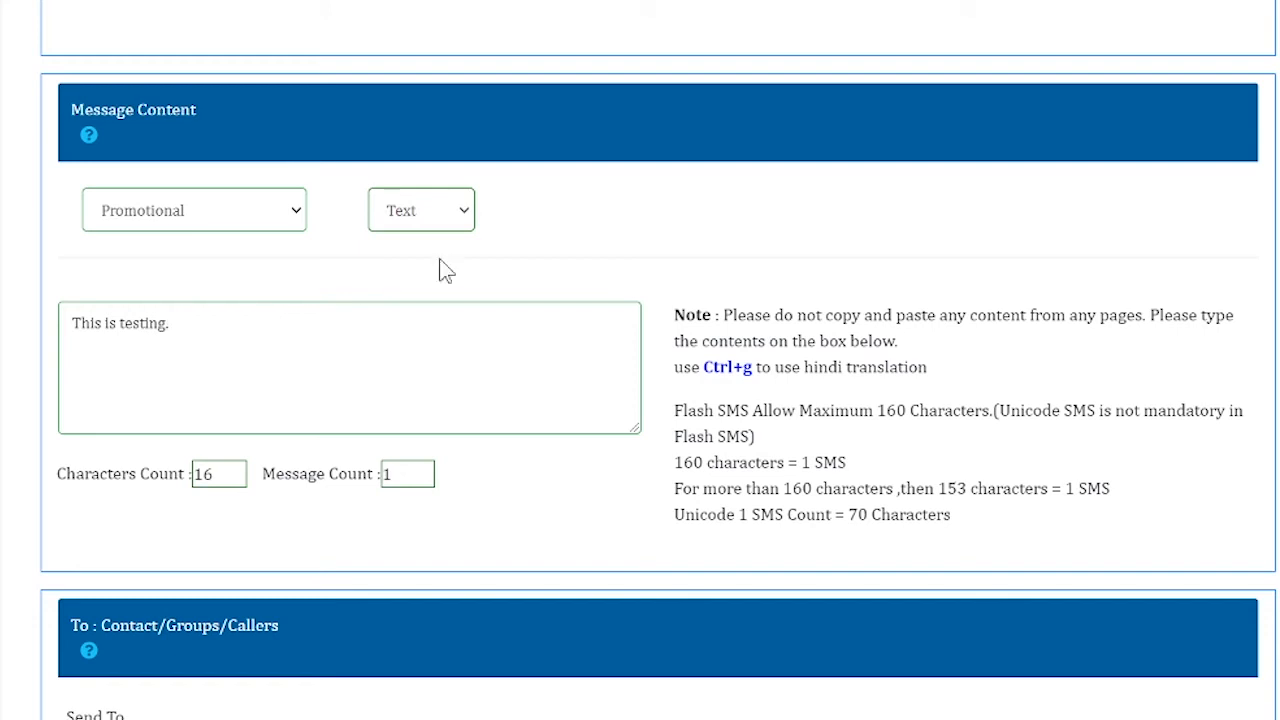
Review the Contacts number rules (10 digits, no 0 or +91), then switch recipients to Groups
scroll(918, 346, down, 5)
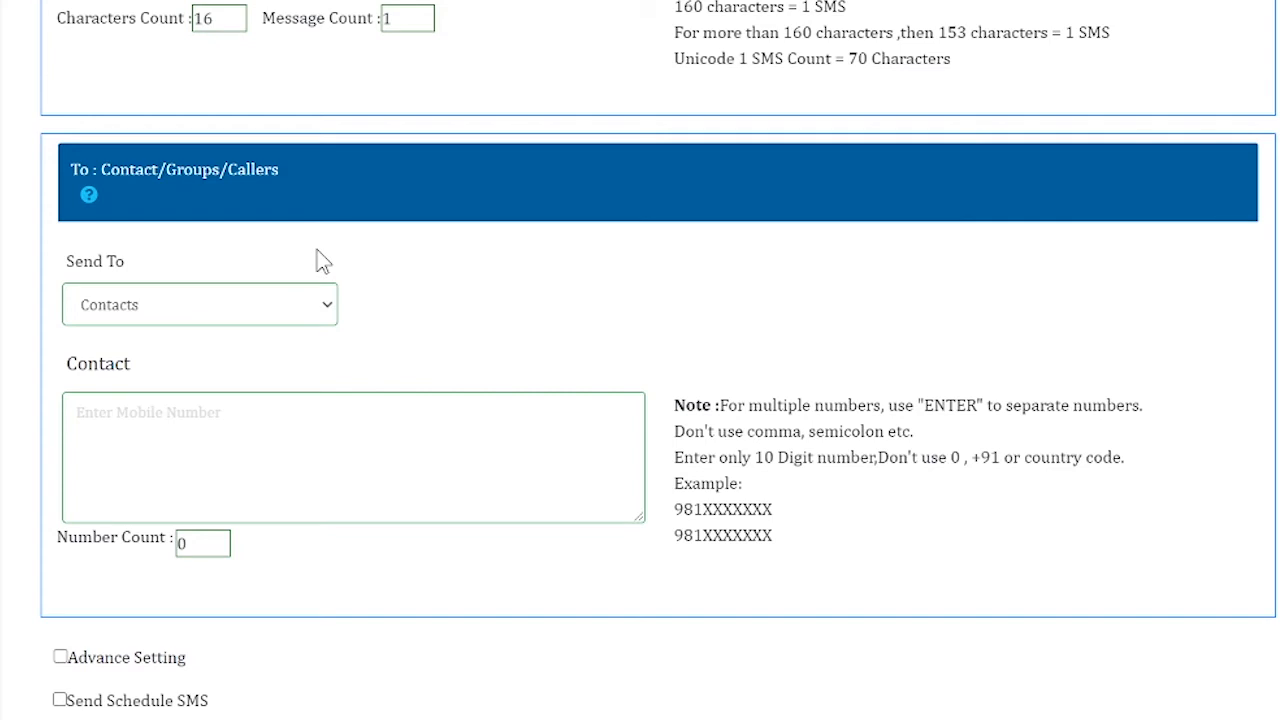
click(333, 312)
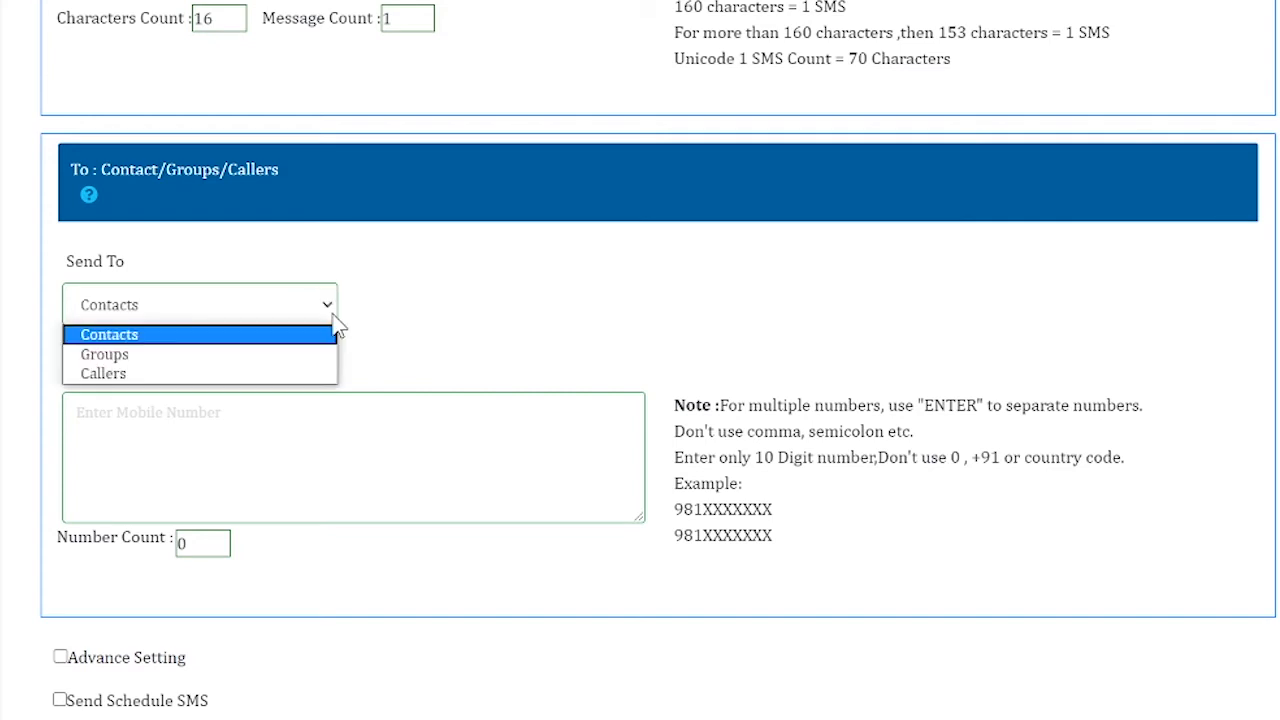
click(265, 334)
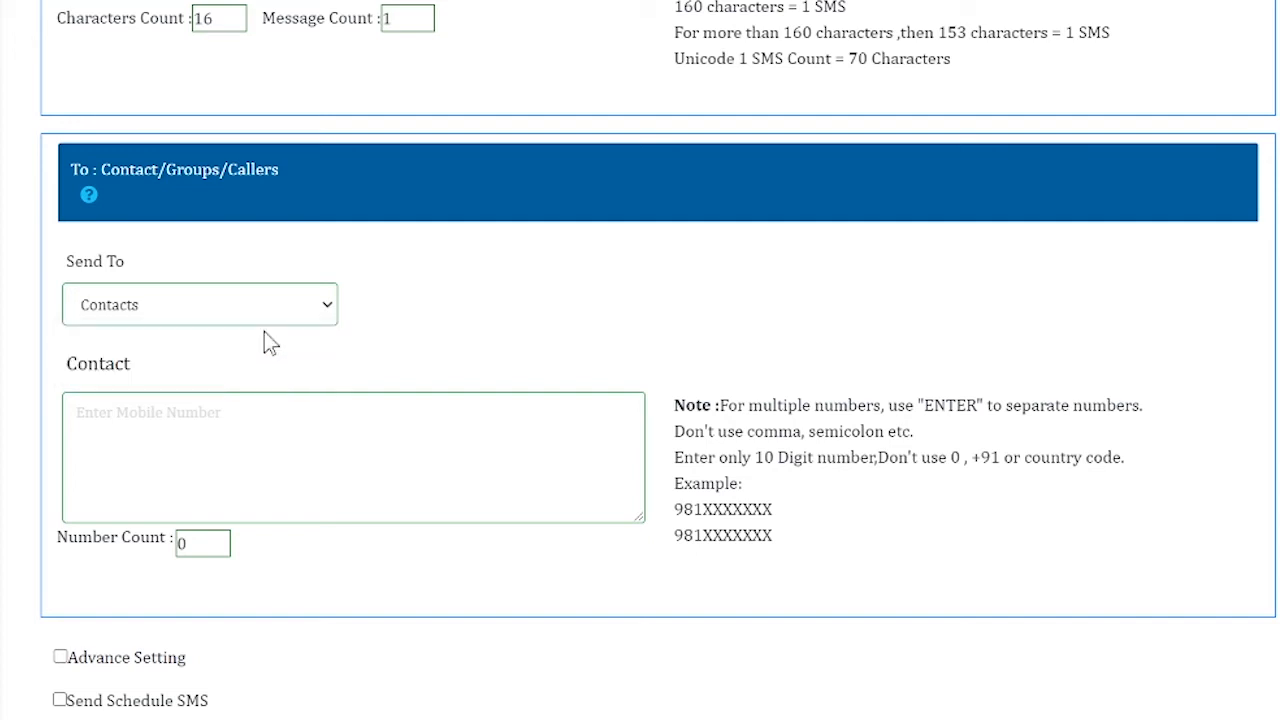
click(238, 410)
drag(756, 457, 870, 457)
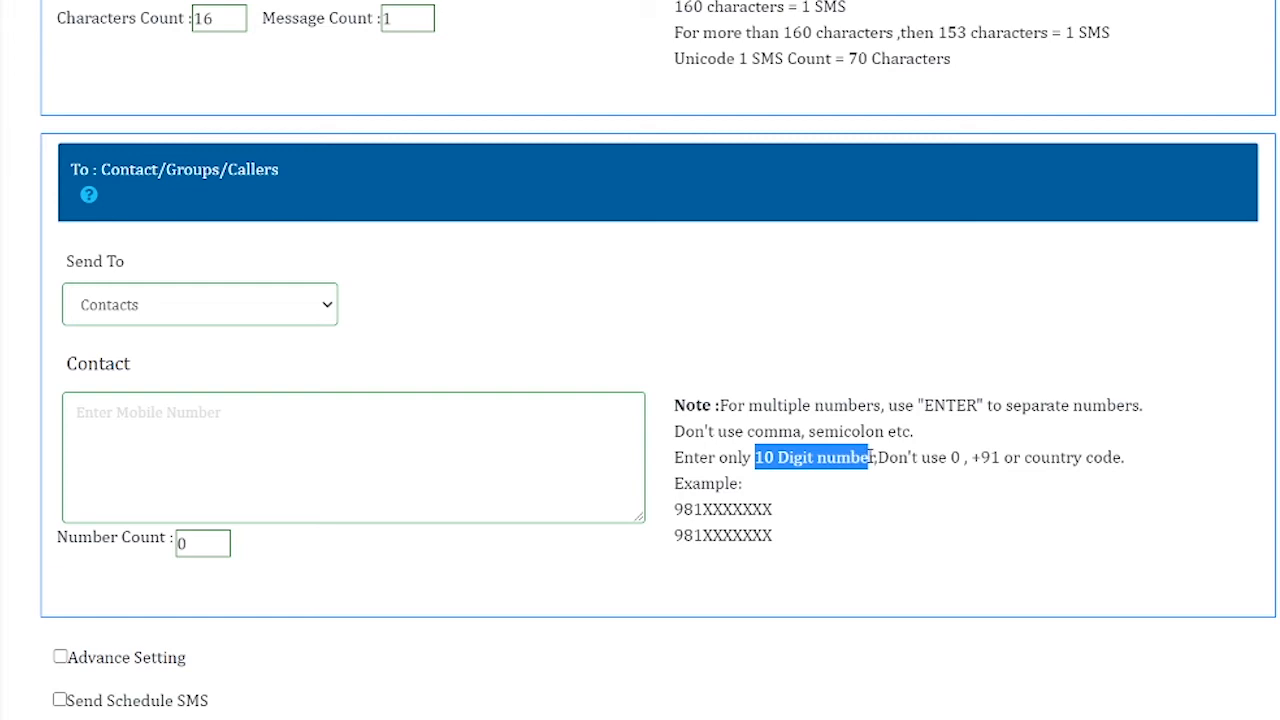
drag(951, 457, 1001, 457)
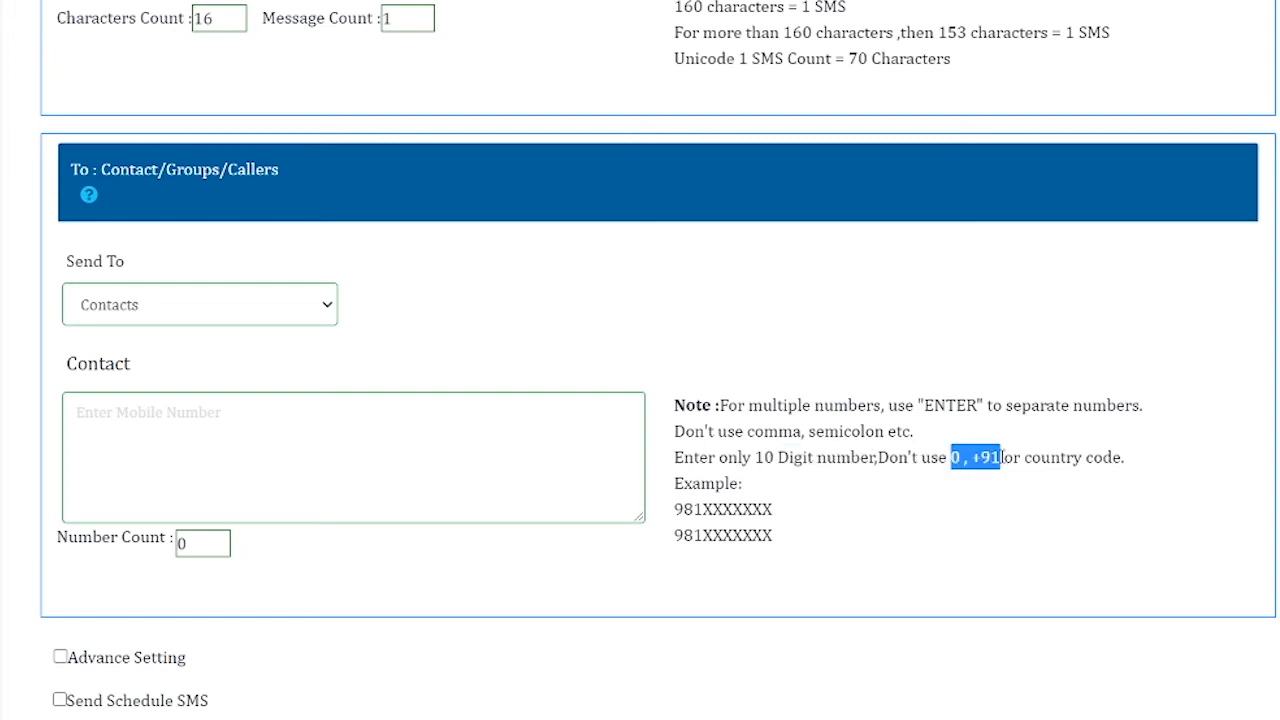
click(345, 425)
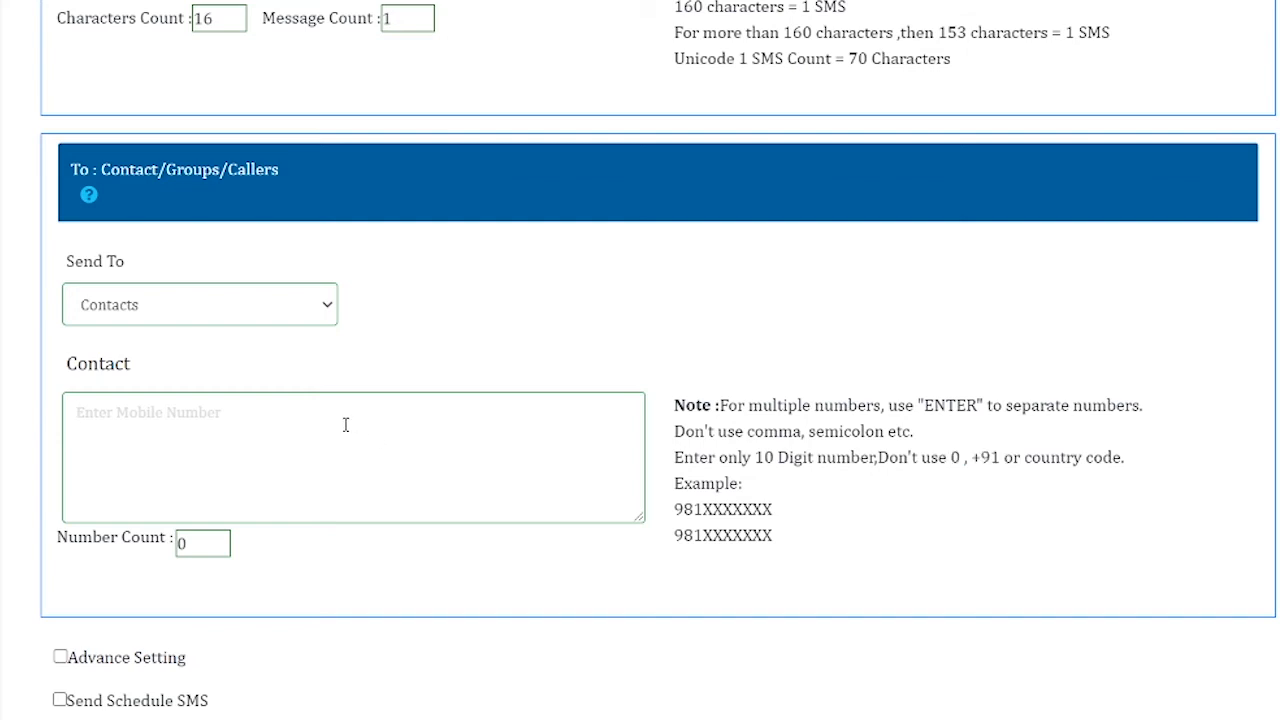
click(321, 302)
click(288, 358)
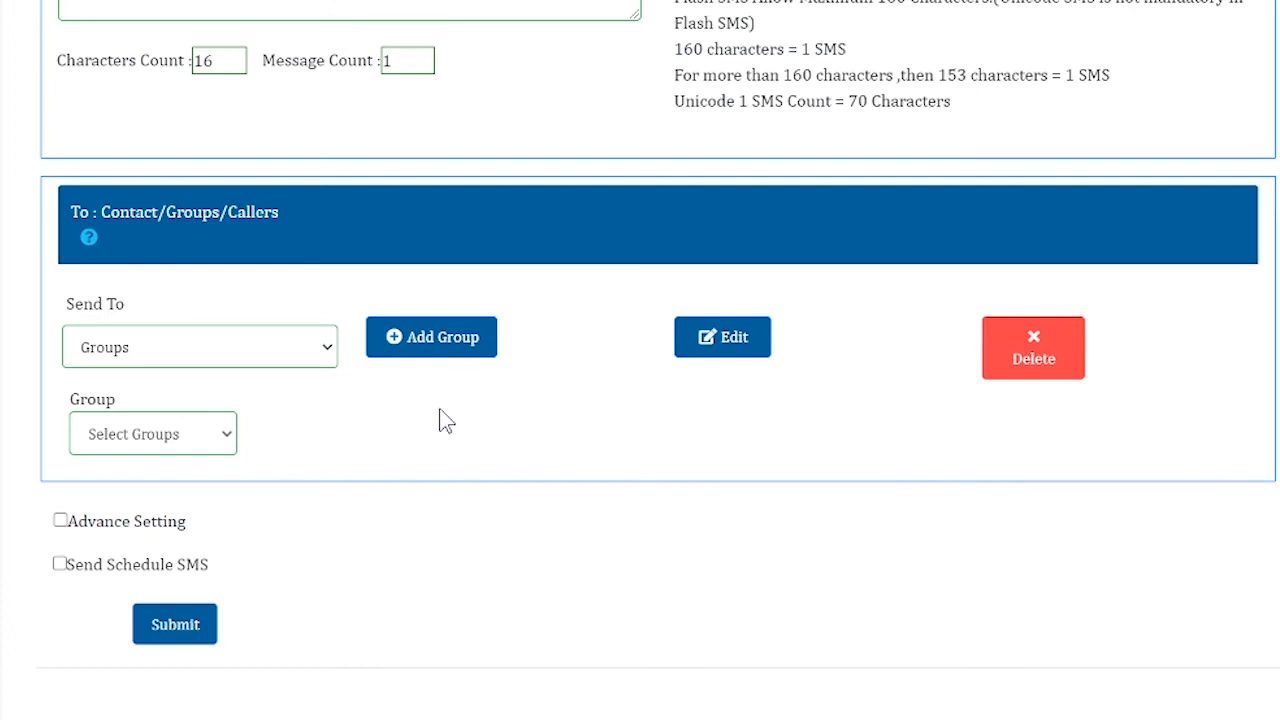
click(327, 348)
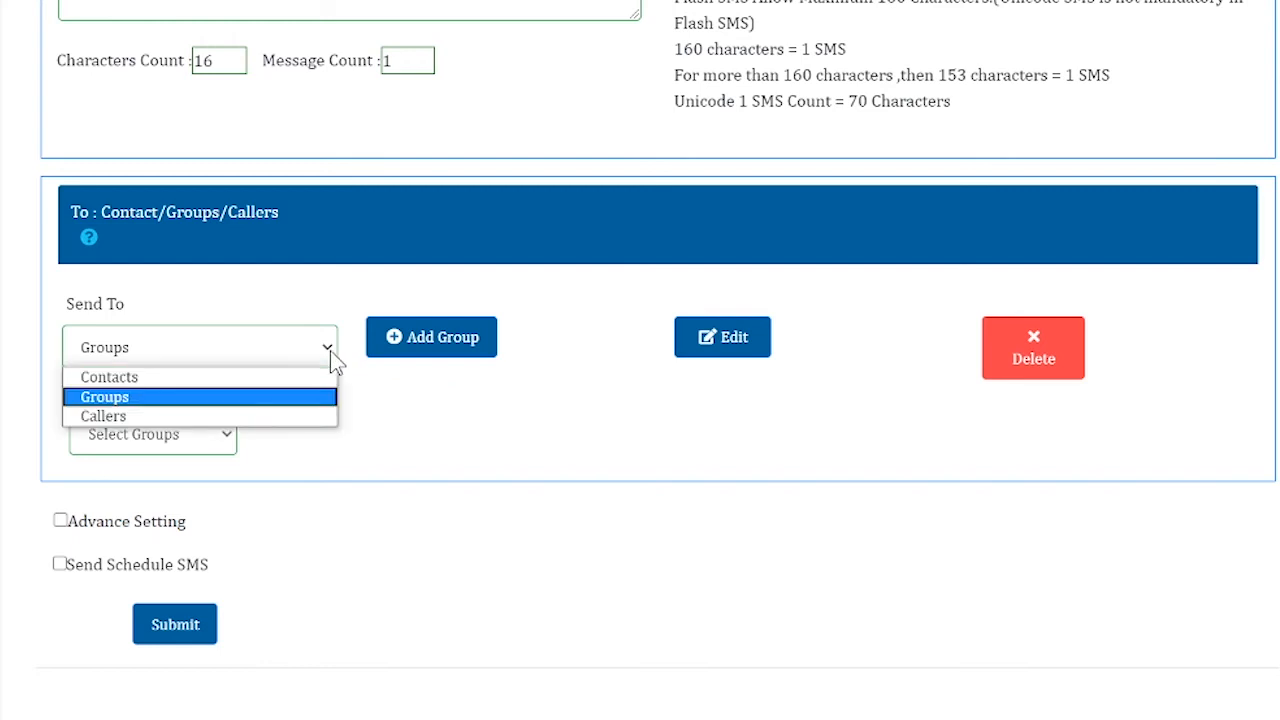
click(436, 406)
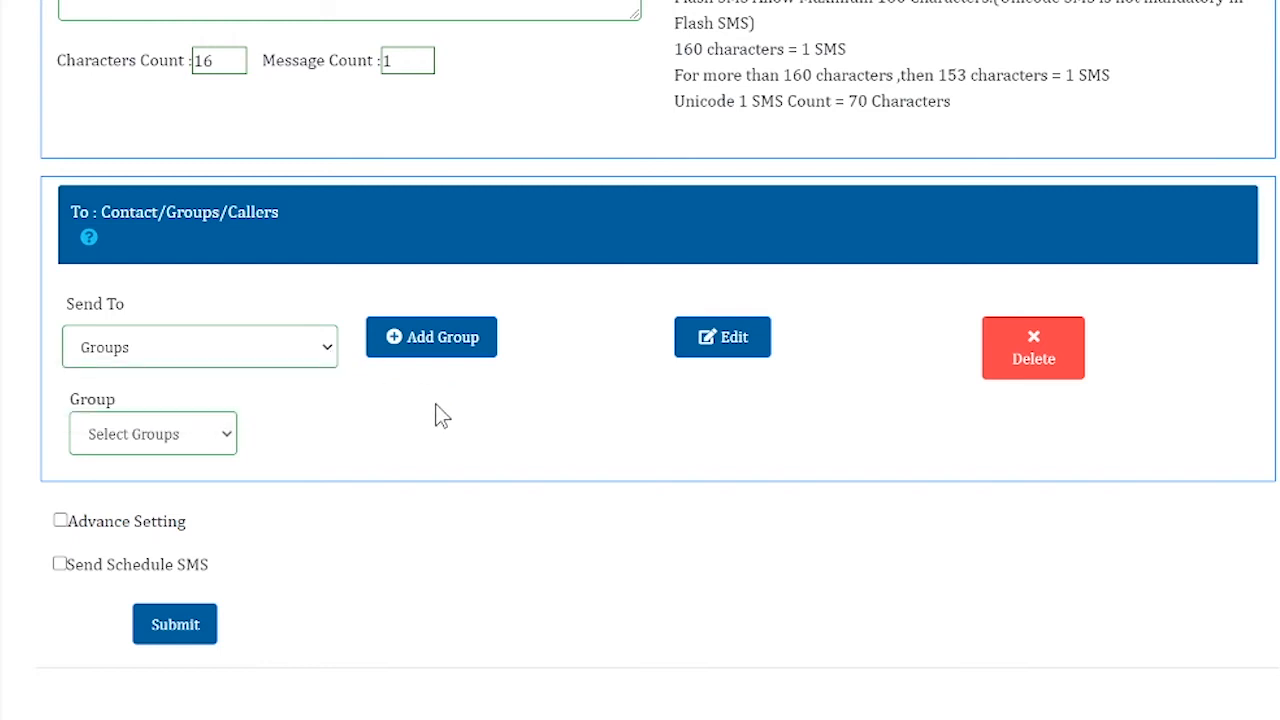
click(226, 432)
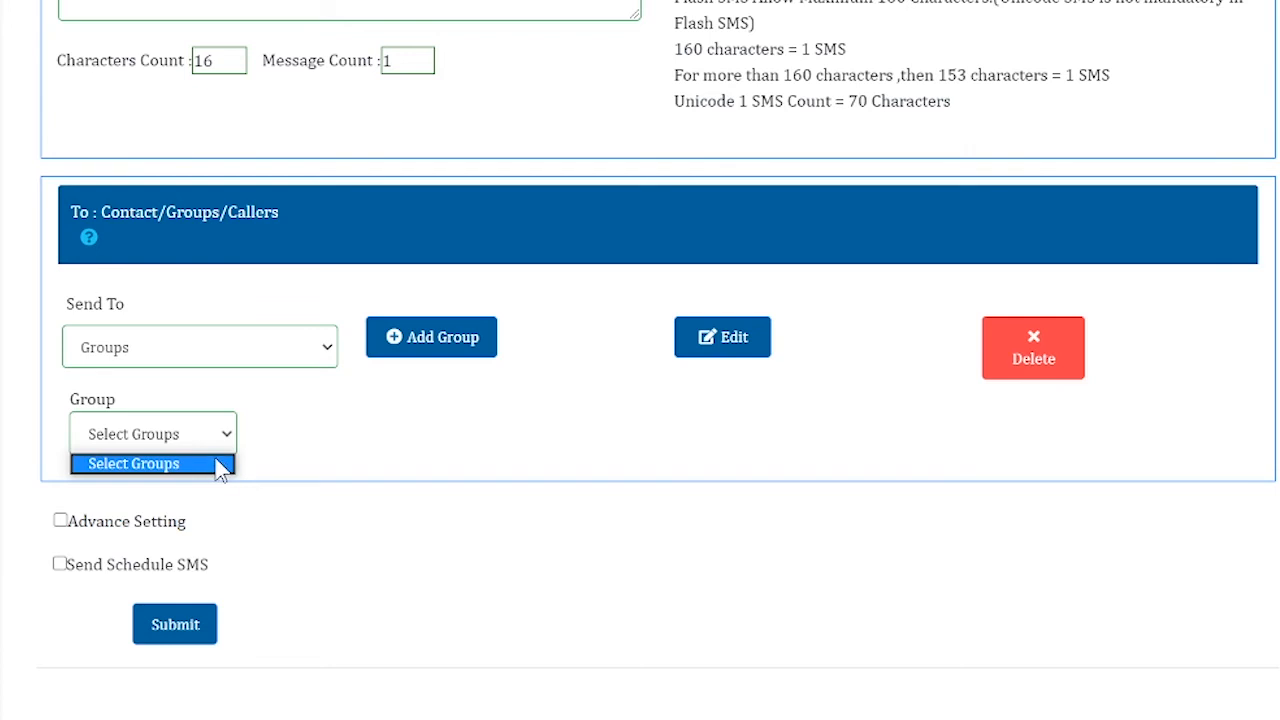
click(390, 464)
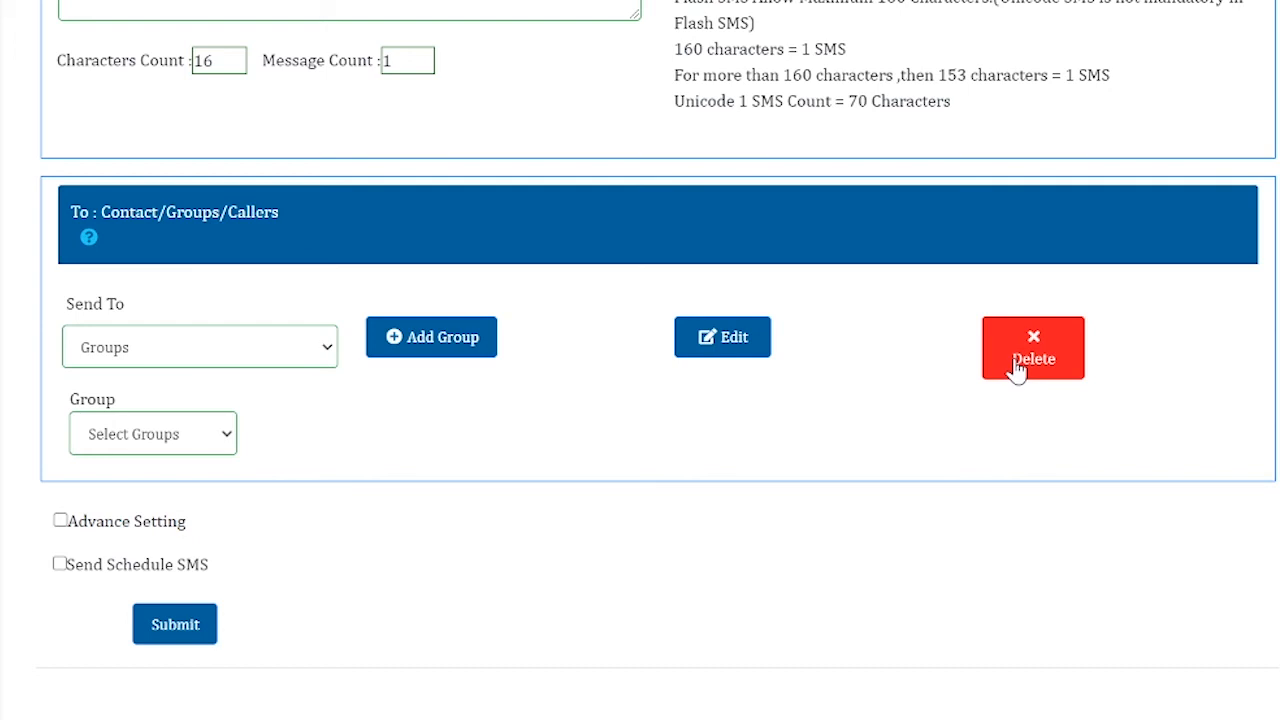
Change Send To to Callers and check the Category list without selecting one
click(326, 348)
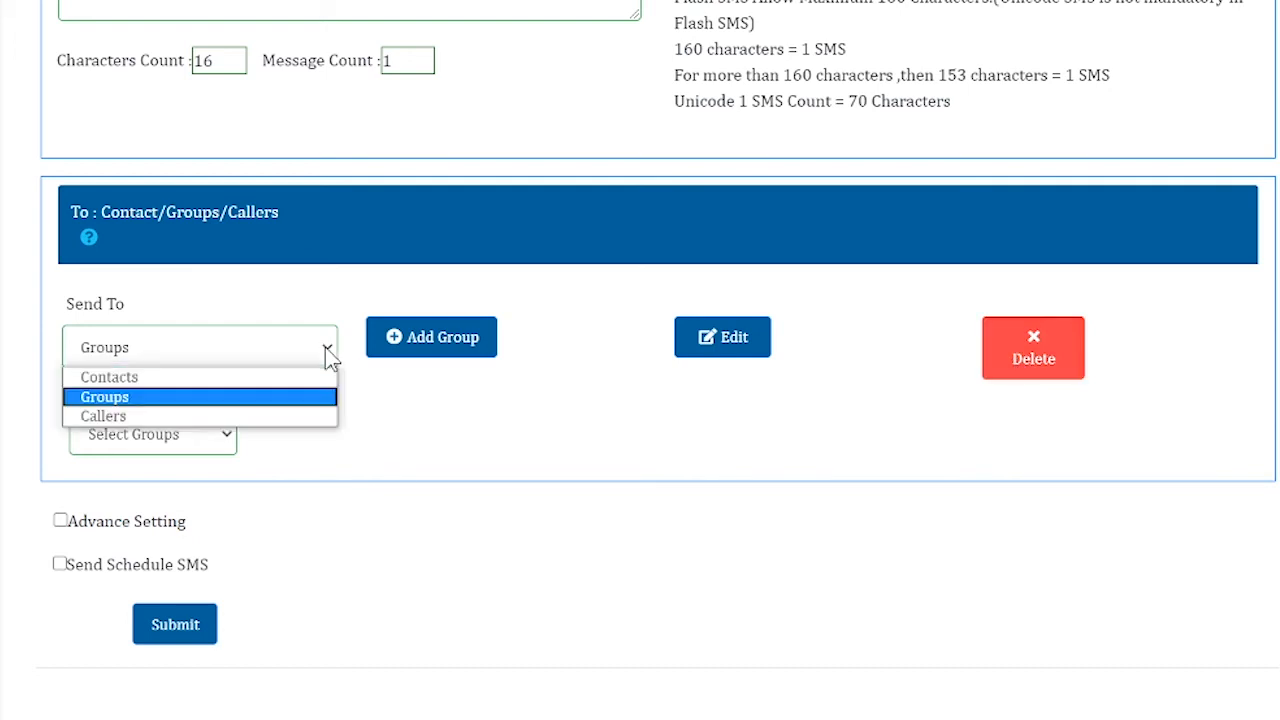
click(292, 416)
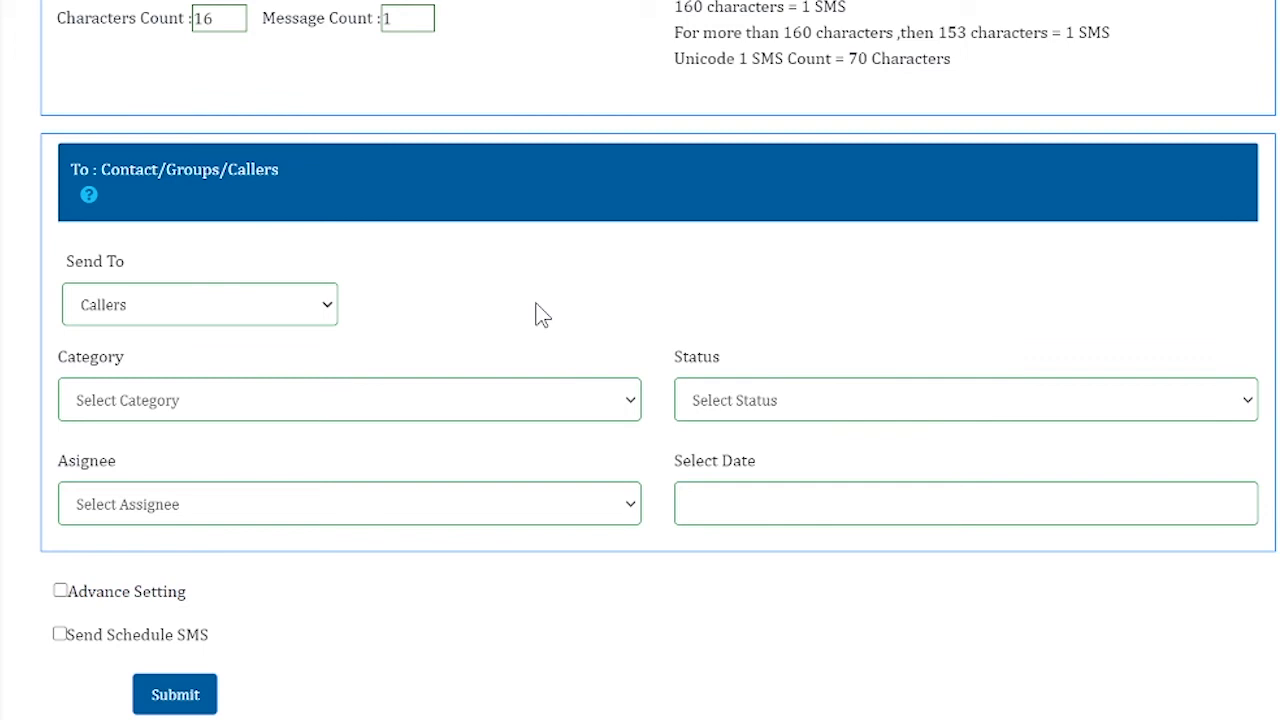
click(629, 405)
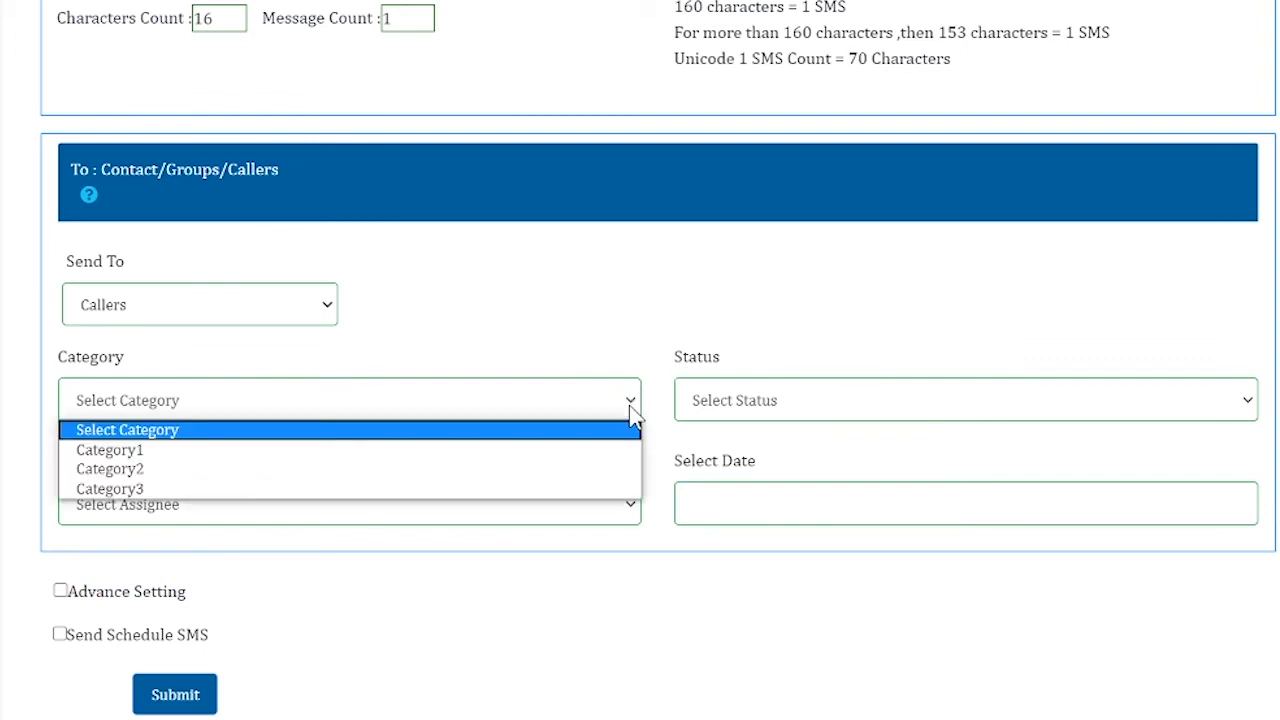
click(772, 303)
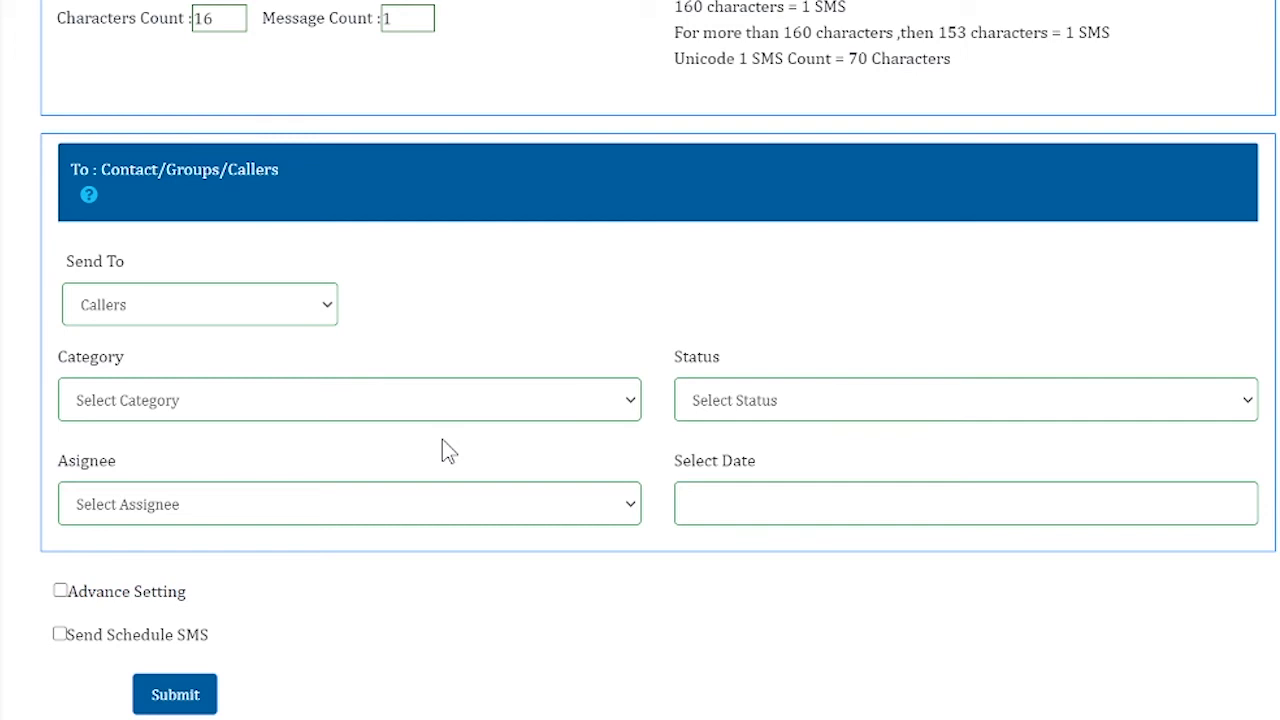
Switch recipients back to Contacts and enter two 10-digit mobile numbers, one per line
click(313, 313)
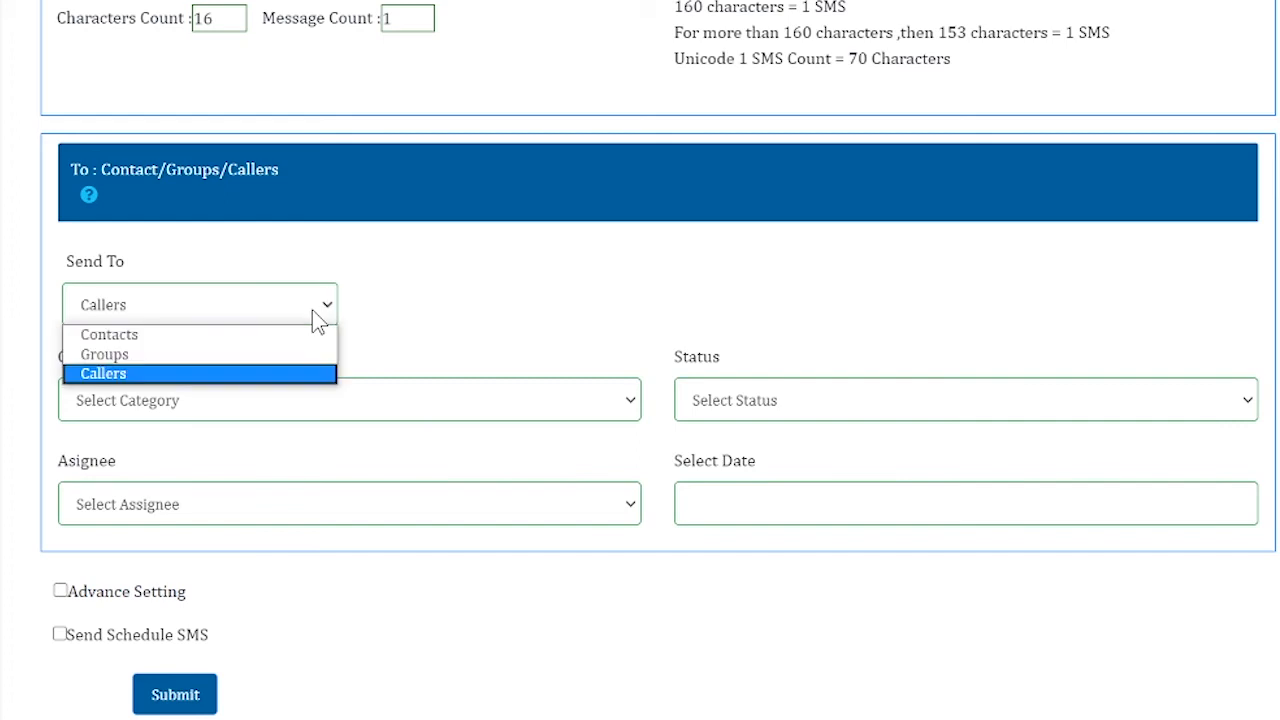
click(300, 345)
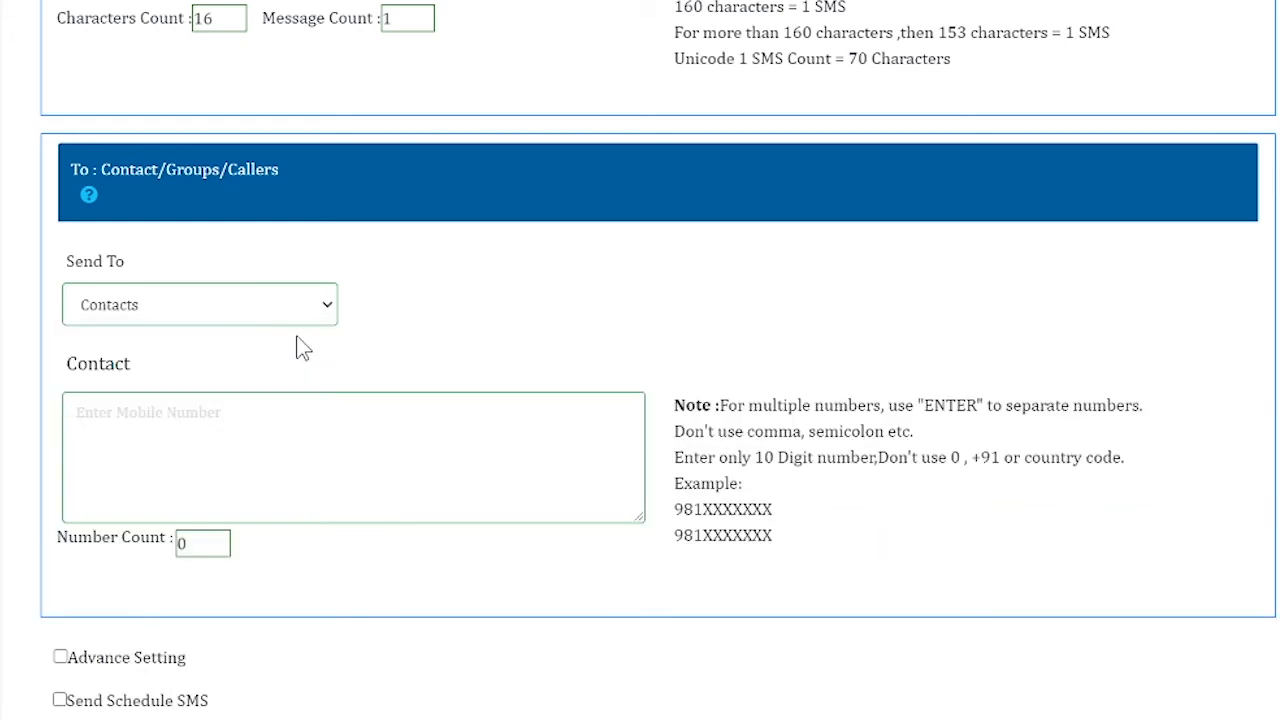
click(251, 422)
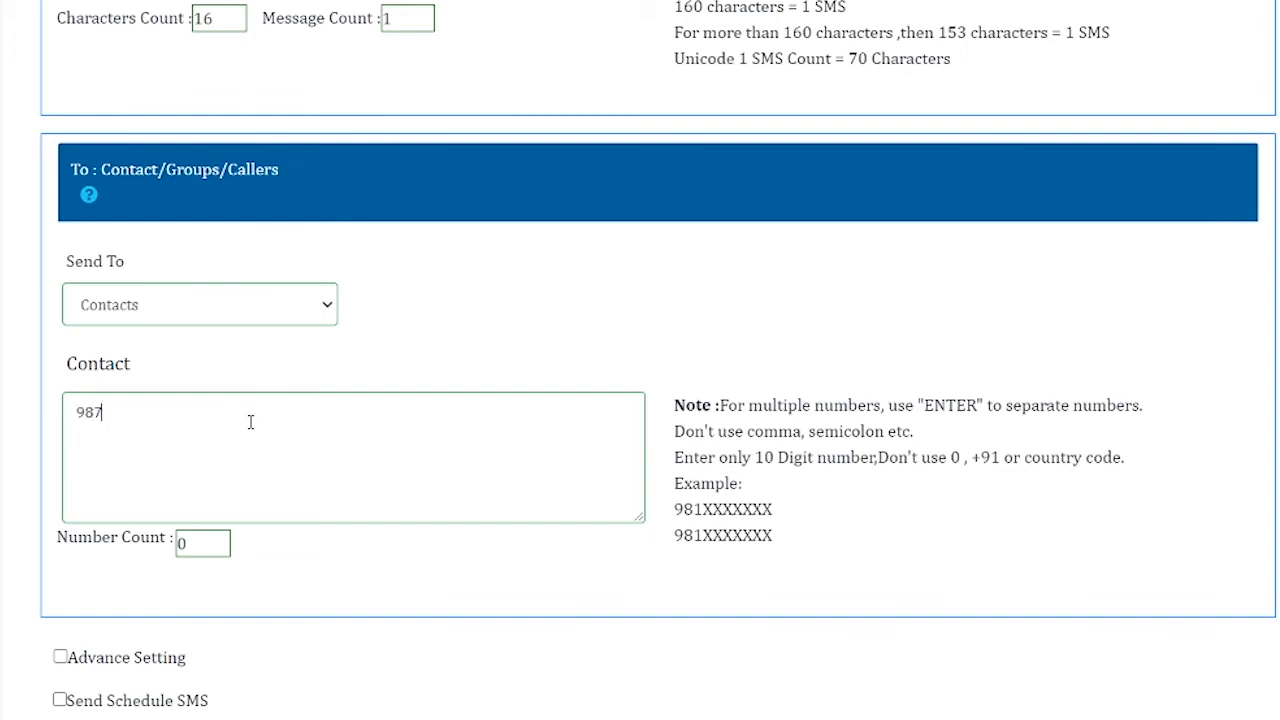
key(Return)
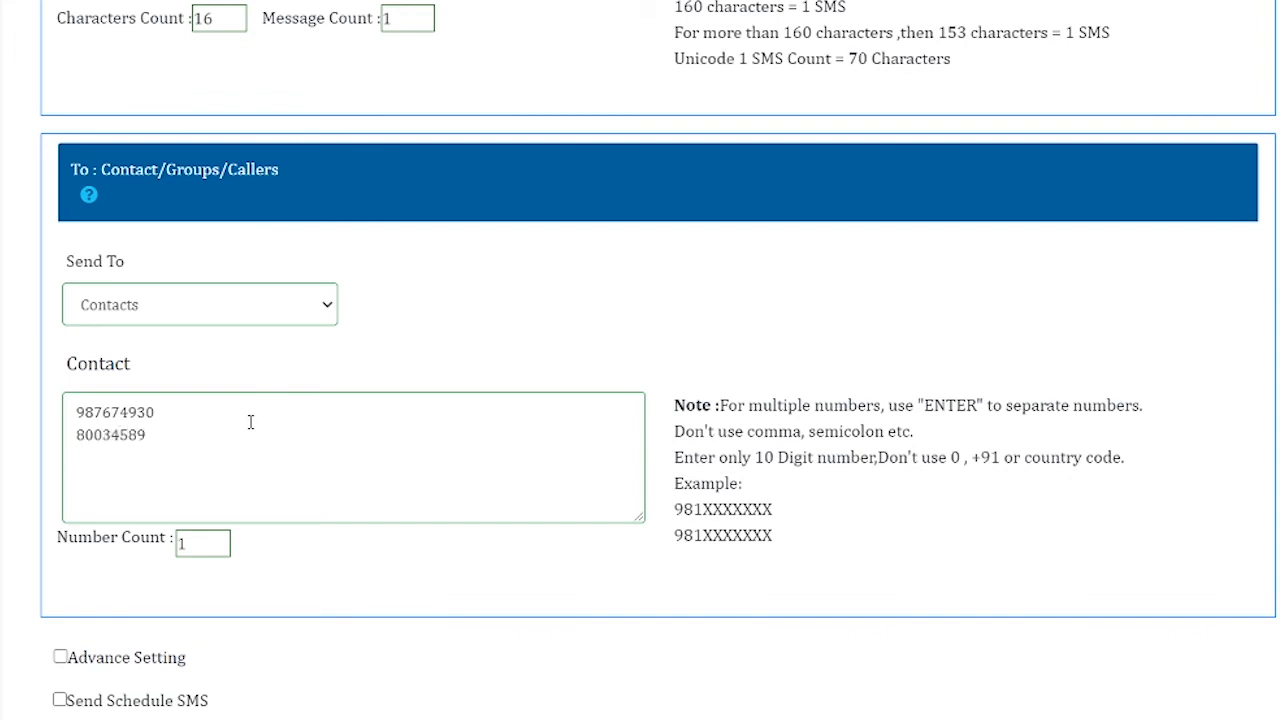
key(Return)
click(163, 414)
text(00)
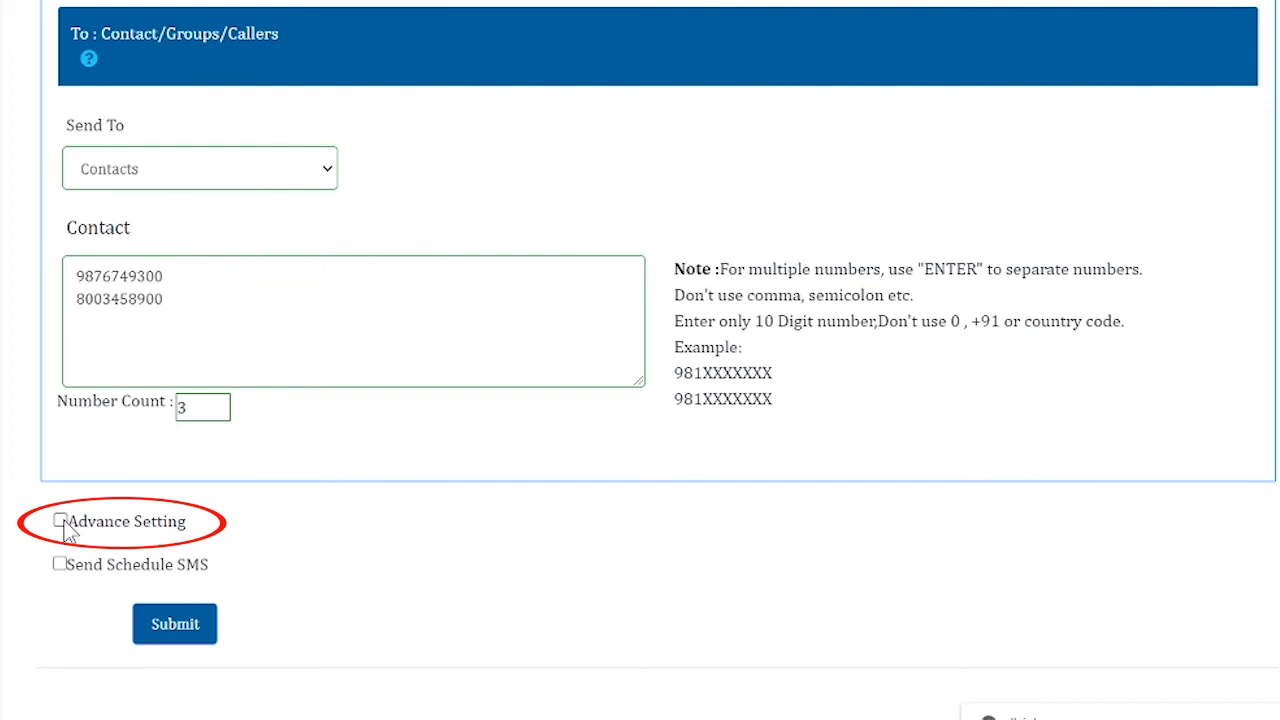
Enable Advance Setting and open its Type dropdown (RedirectUrl, Form, FixedString)
click(61, 521)
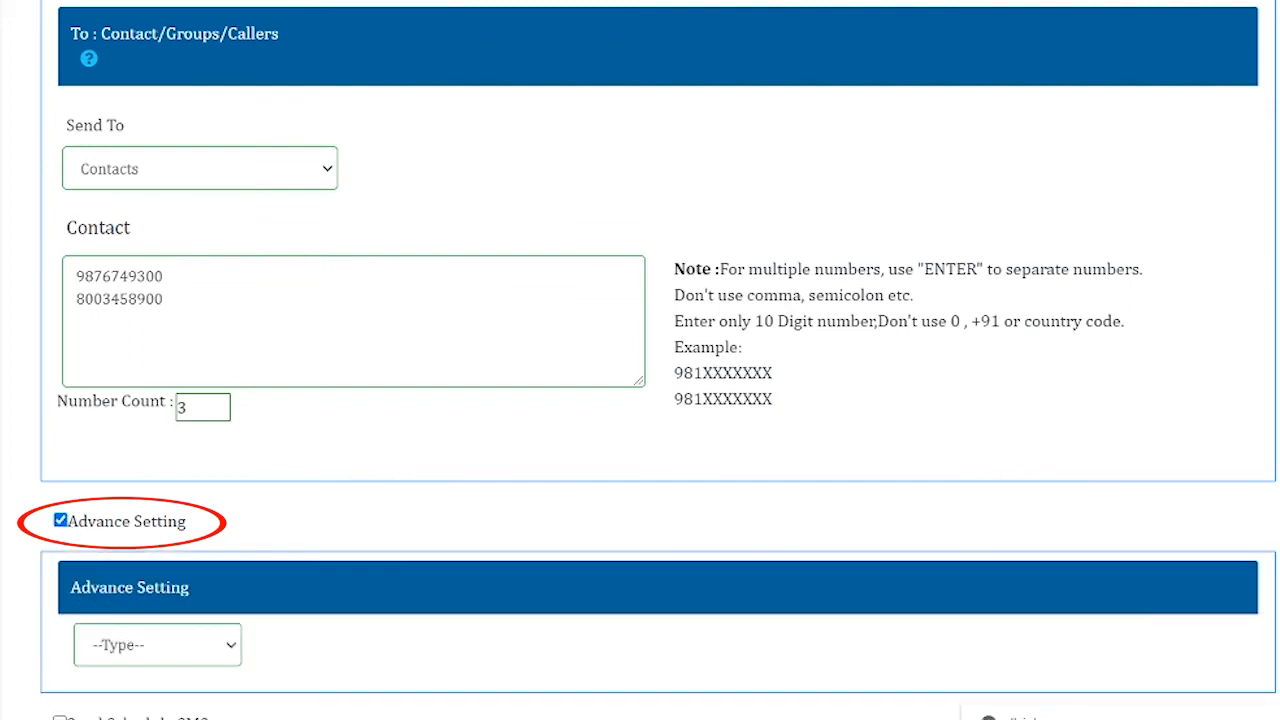
scroll(751, 480, down, 2)
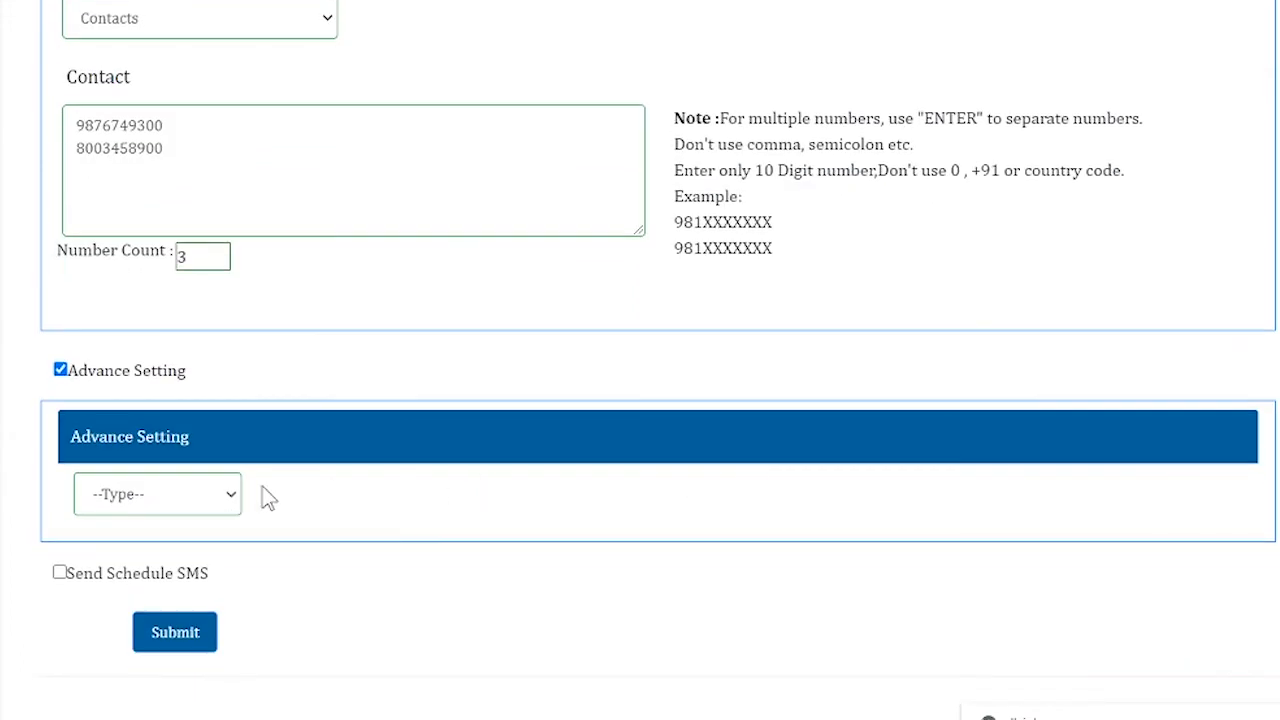
click(229, 500)
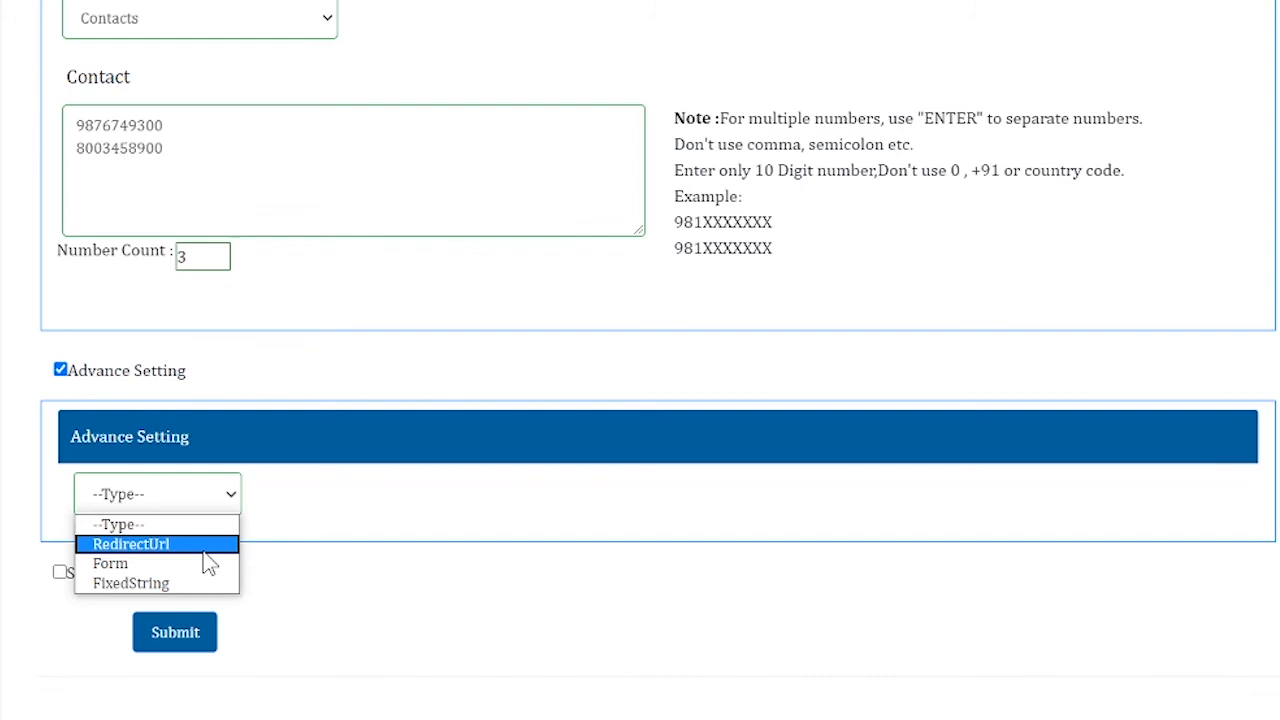
click(205, 546)
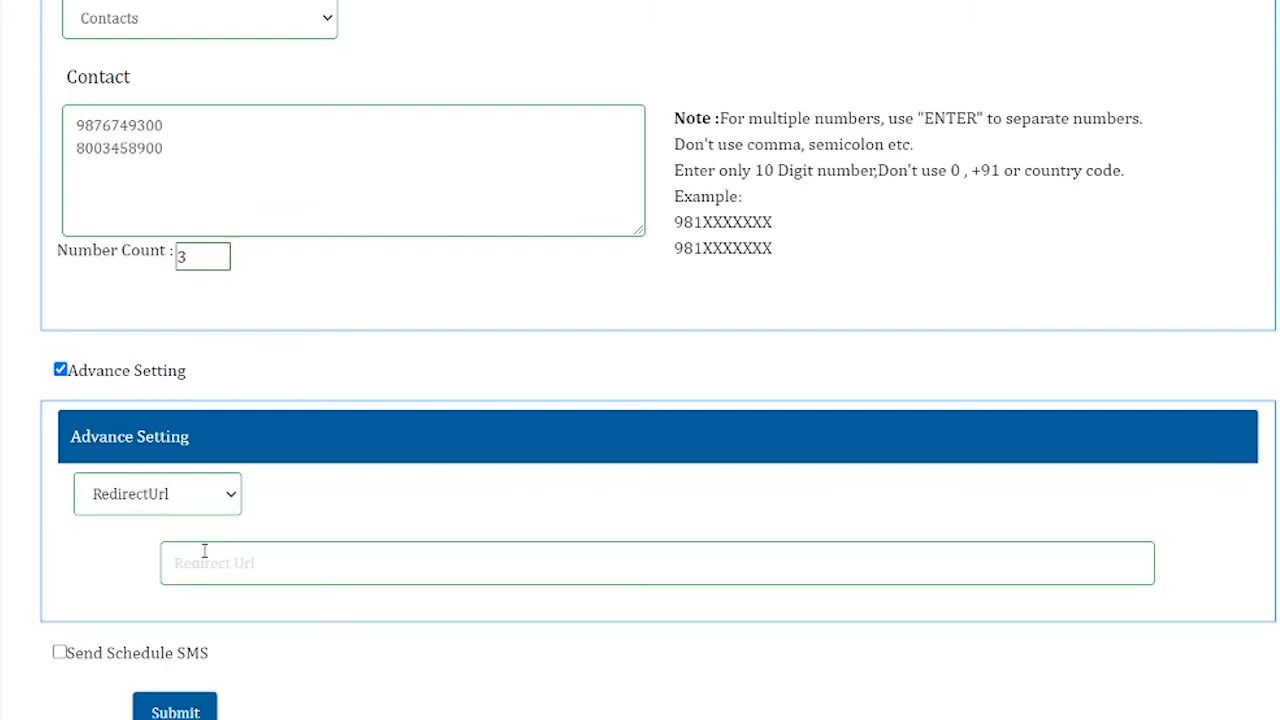
click(257, 567)
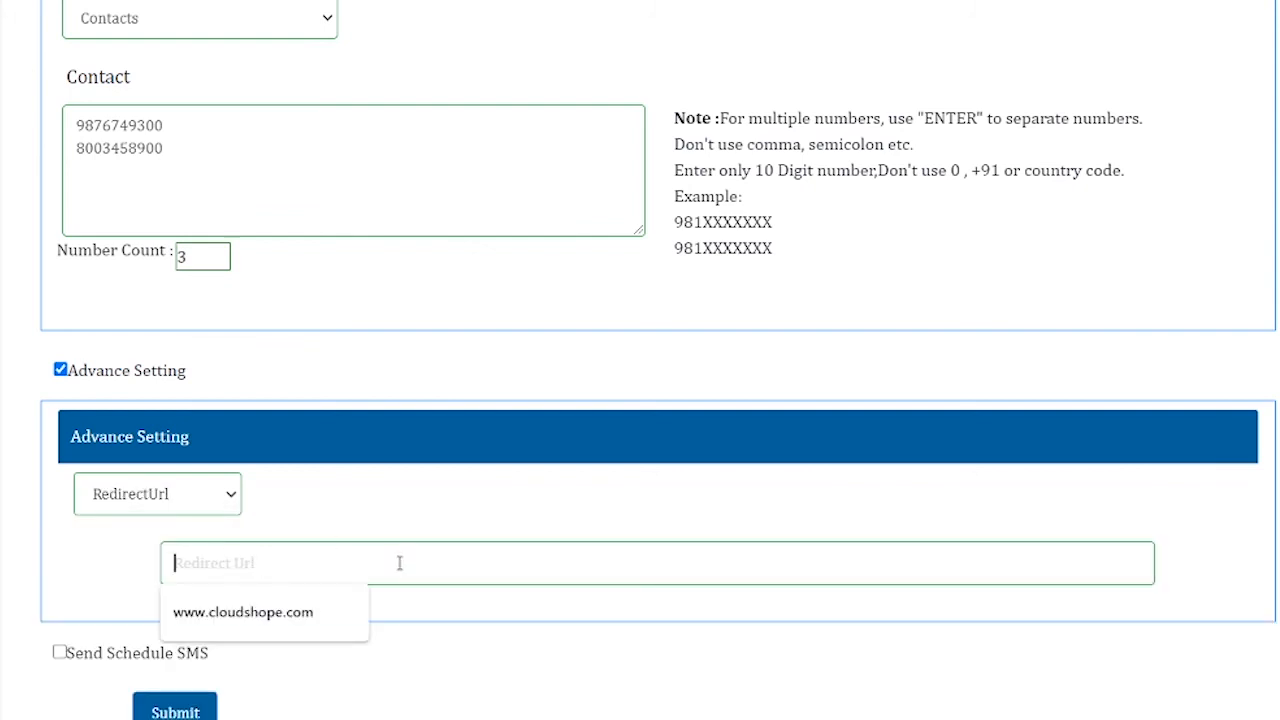
click(334, 604)
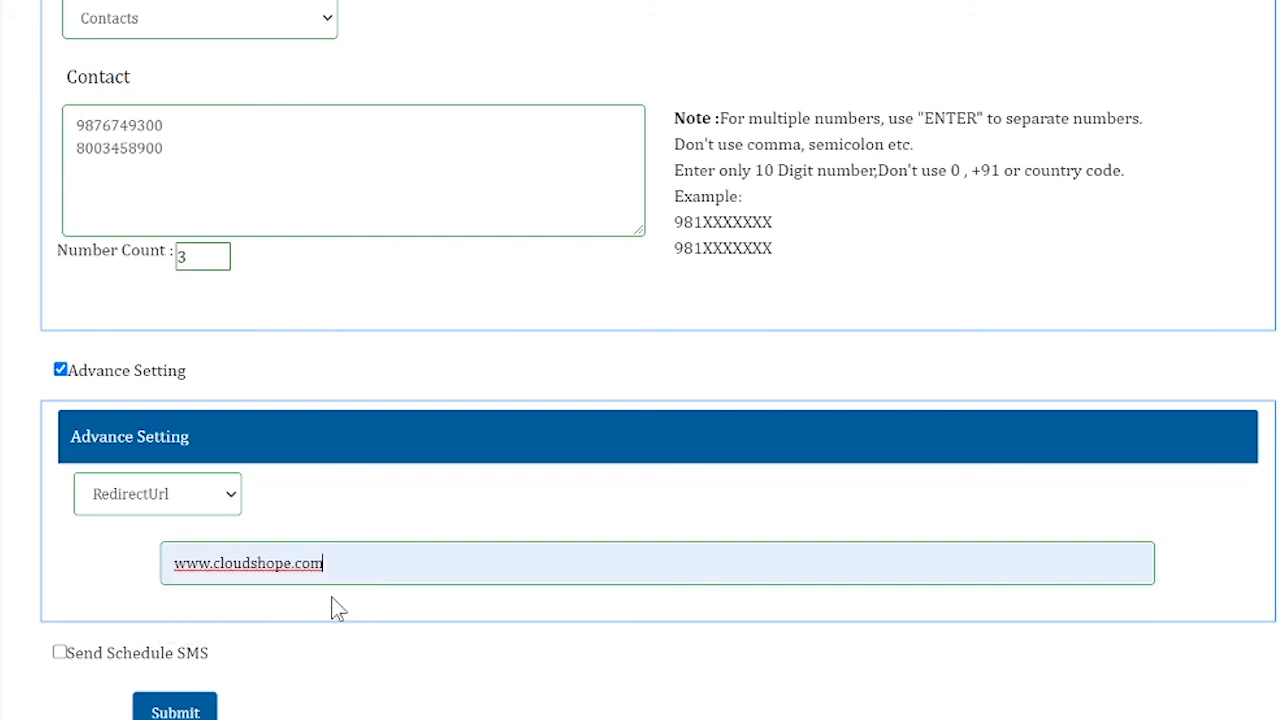
Try Form with Customer Name, Status and Follow Up, then change the type to FixedString
click(233, 500)
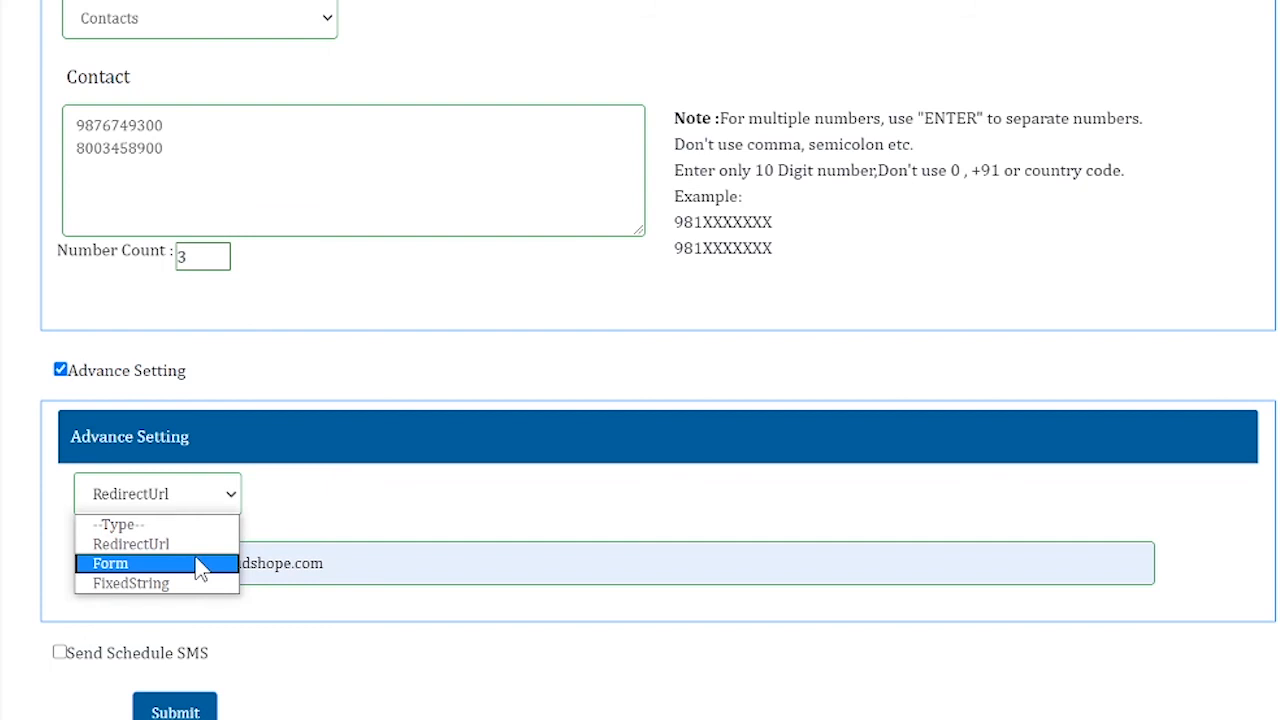
click(197, 563)
click(167, 554)
click(167, 581)
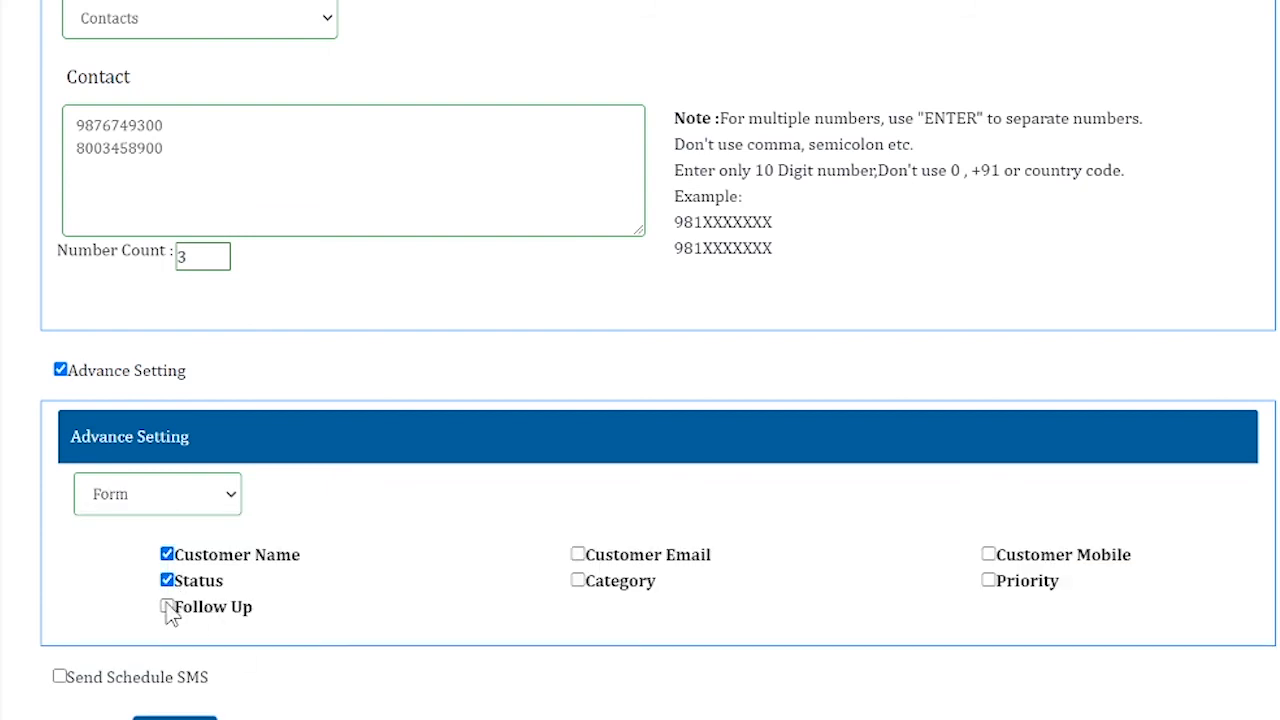
click(167, 607)
click(230, 503)
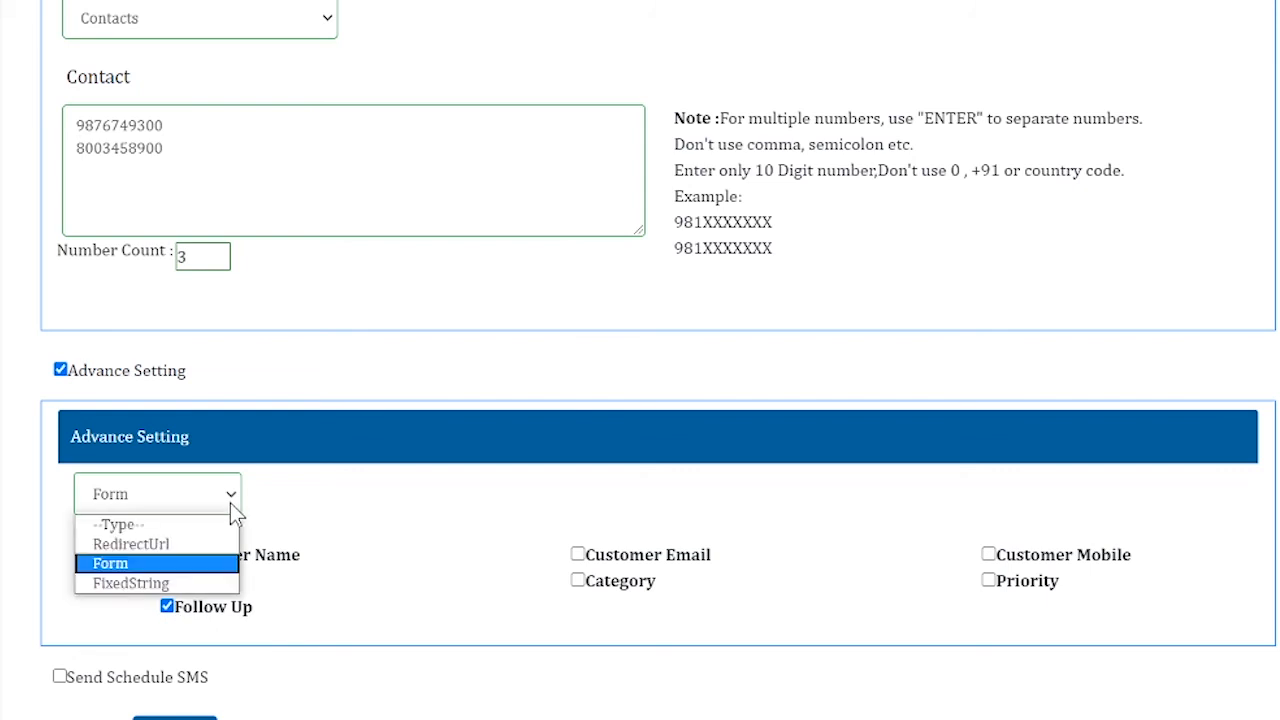
click(208, 586)
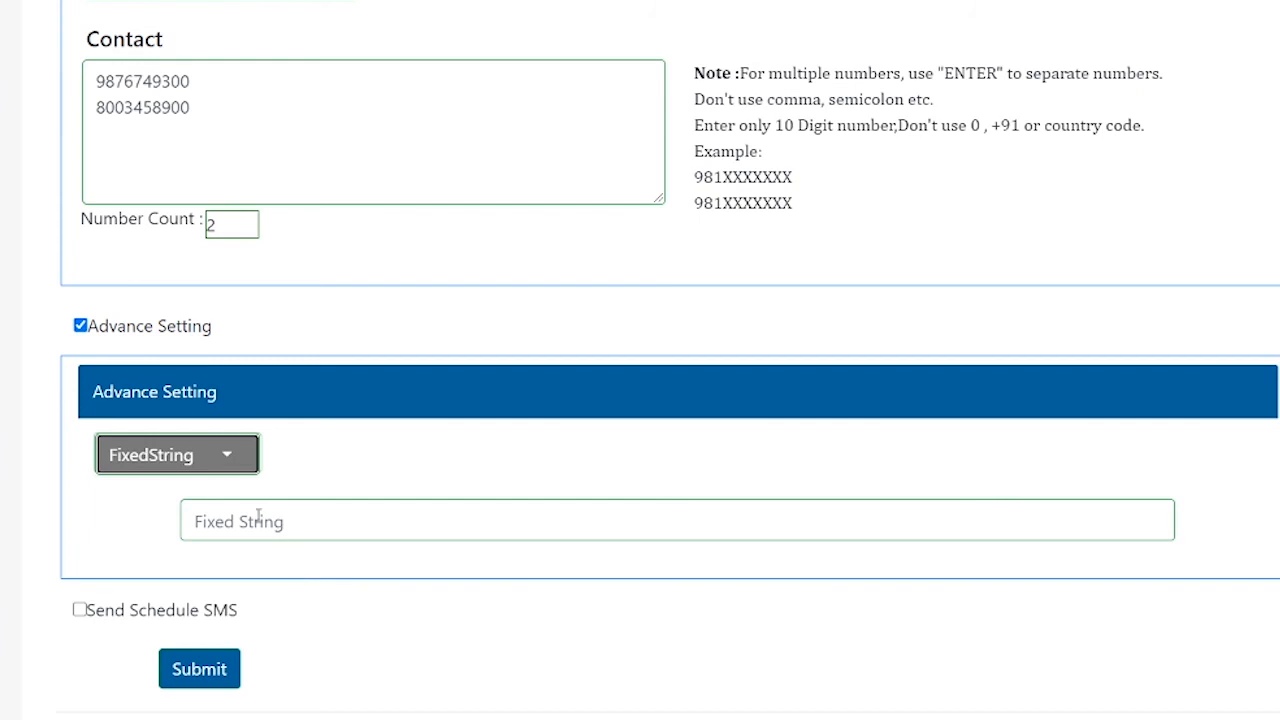
click(258, 516)
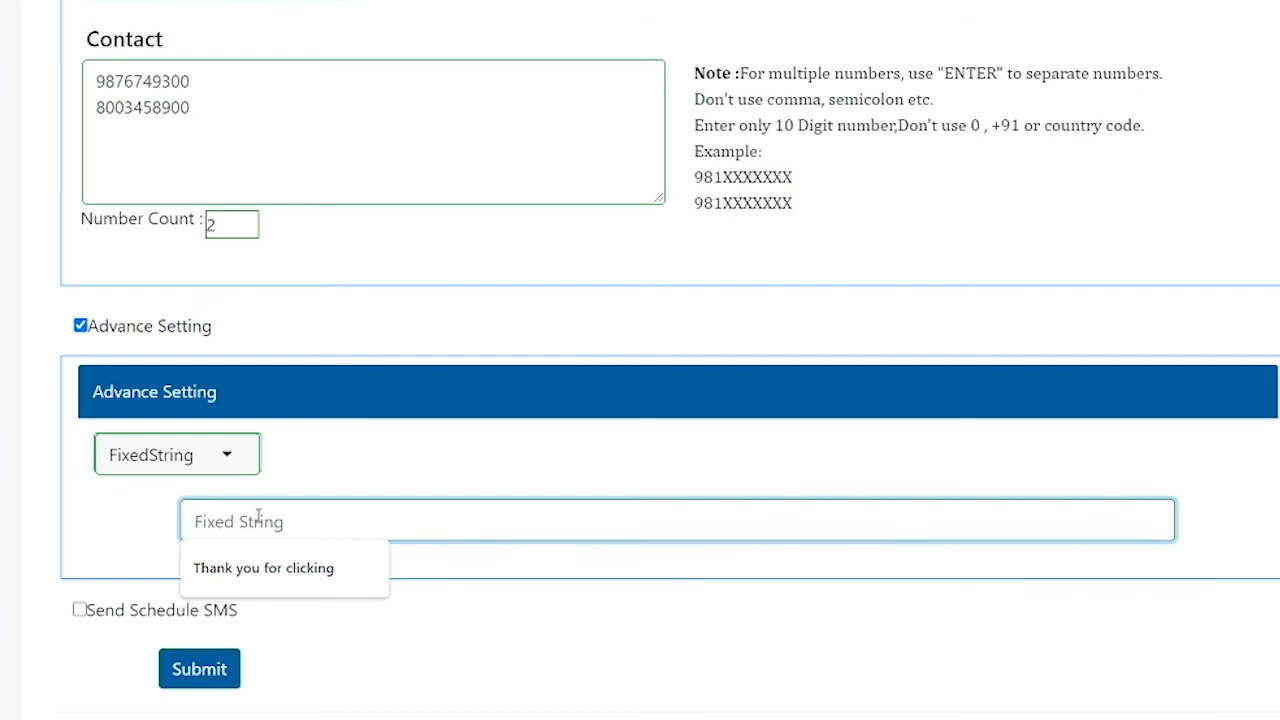
text(Thank you for clicking)
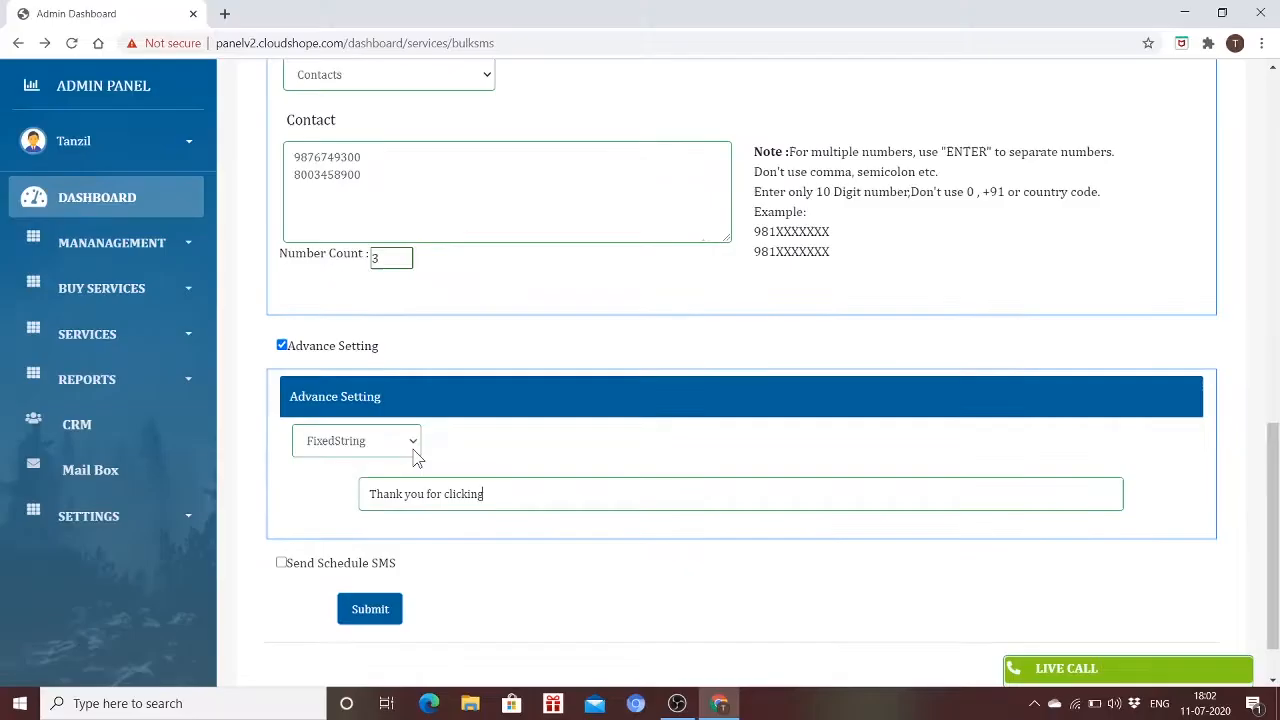
click(177, 454)
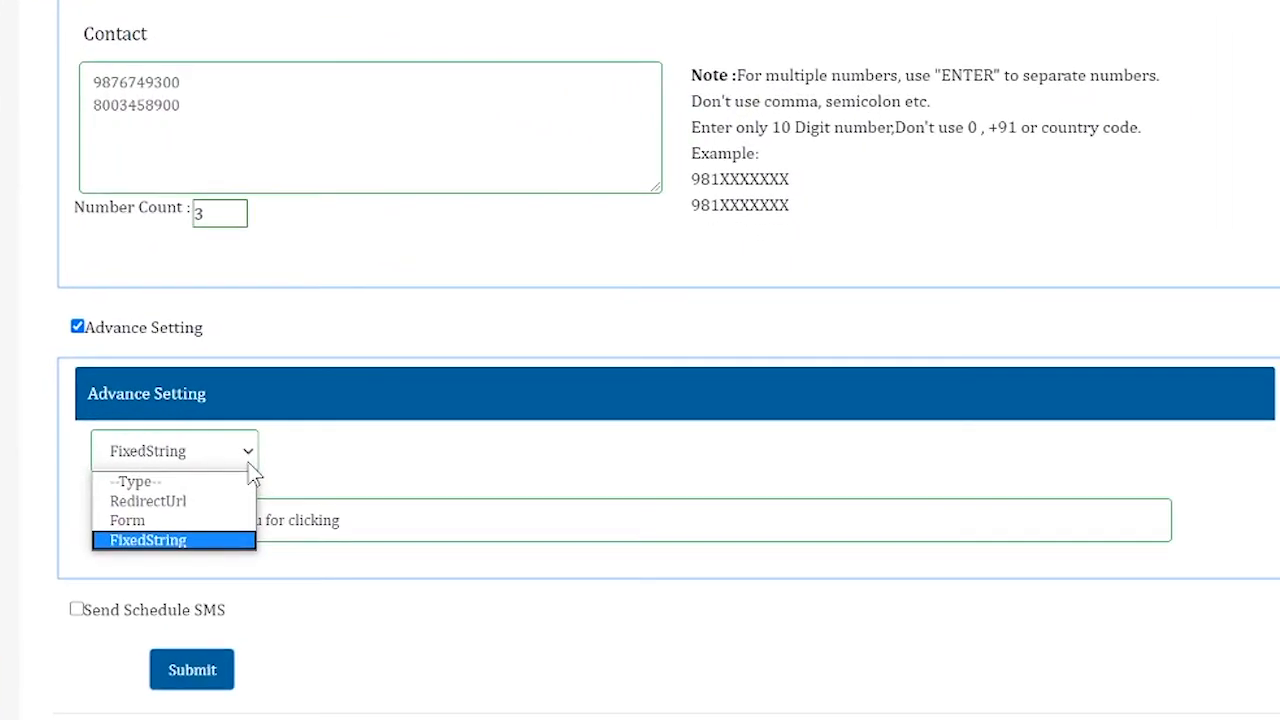
click(218, 510)
click(364, 514)
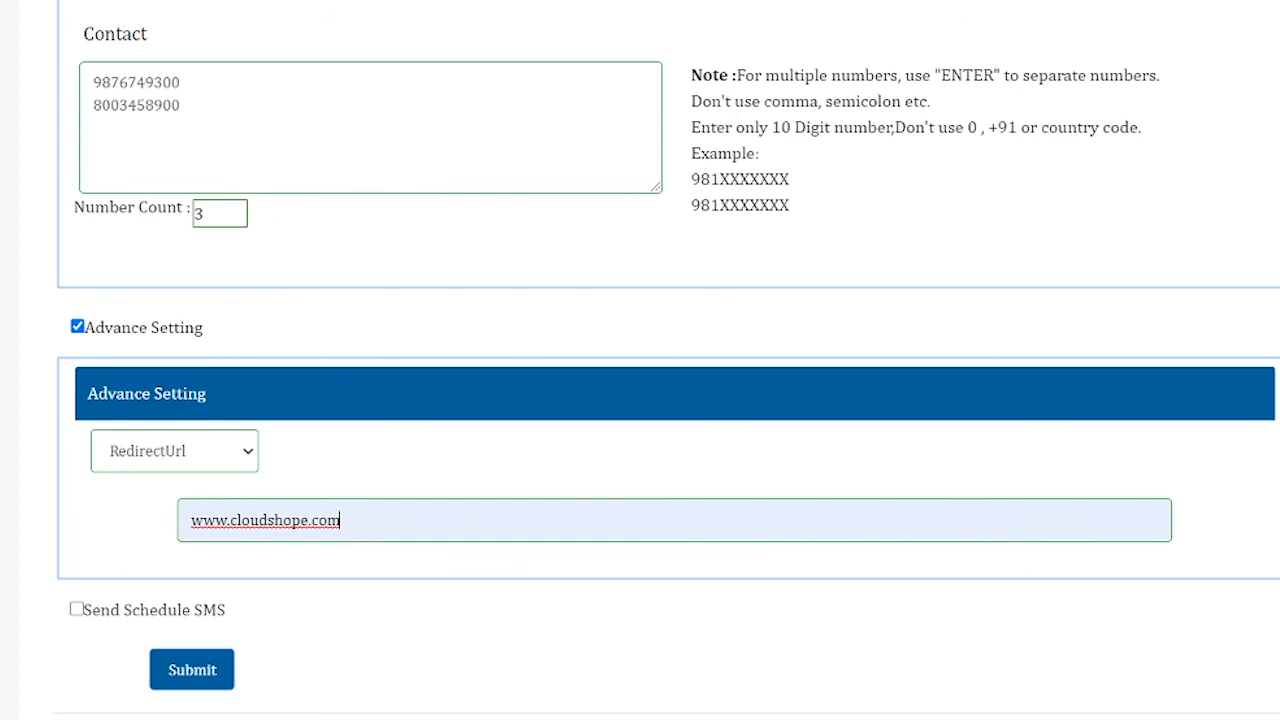
scroll(667, 357, down, 1)
scroll(667, 357, up, 1)
scroll(640, 360, up, 2)
scroll(640, 360, down, 2)
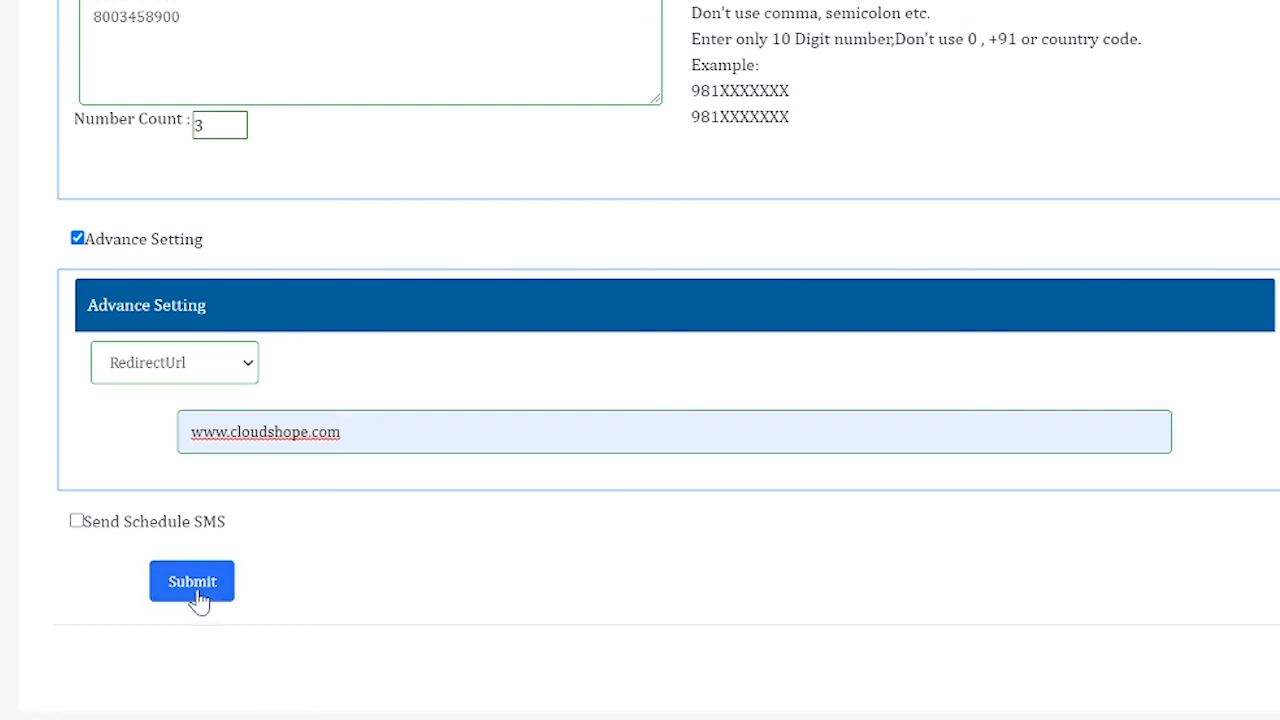
click(78, 523)
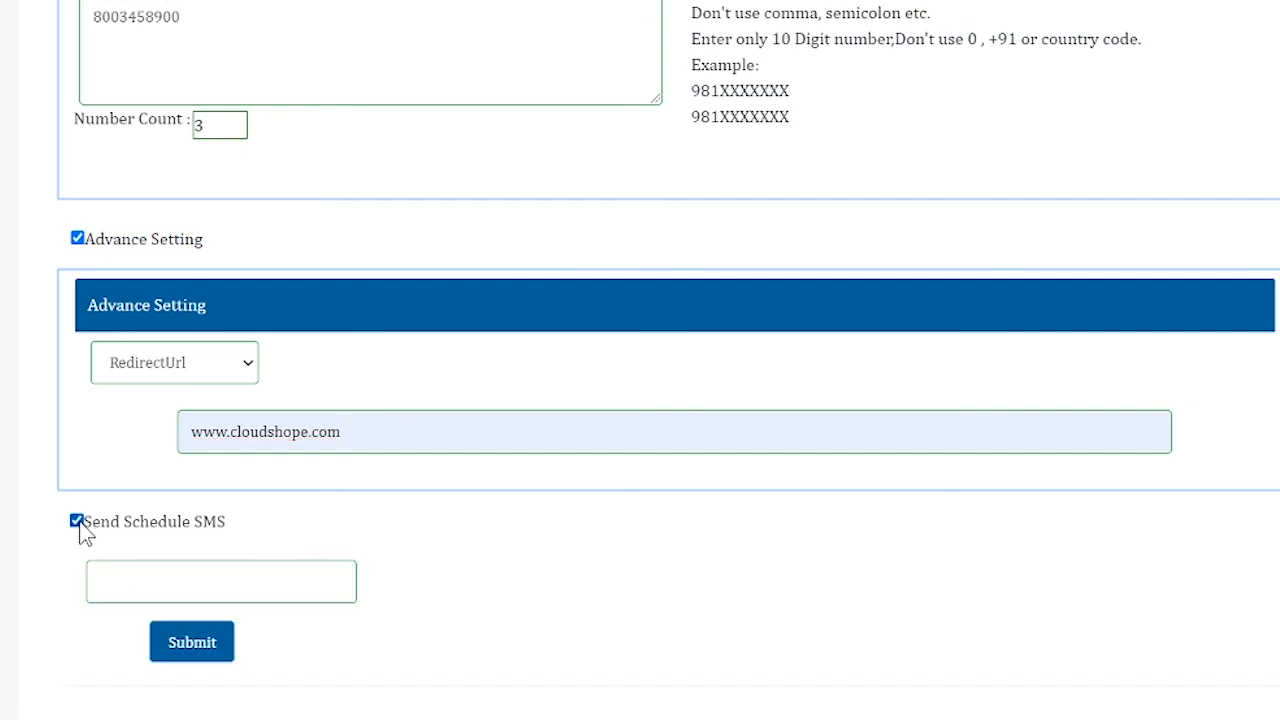
click(171, 573)
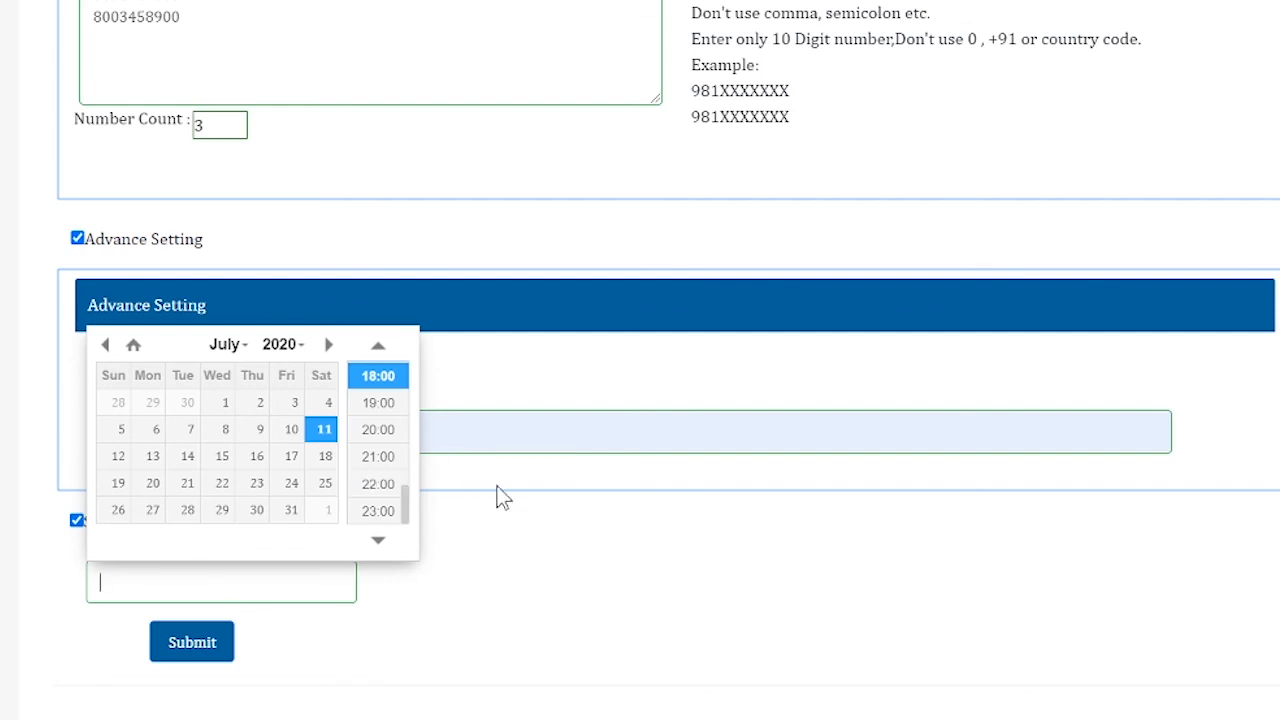
click(487, 555)
click(77, 521)
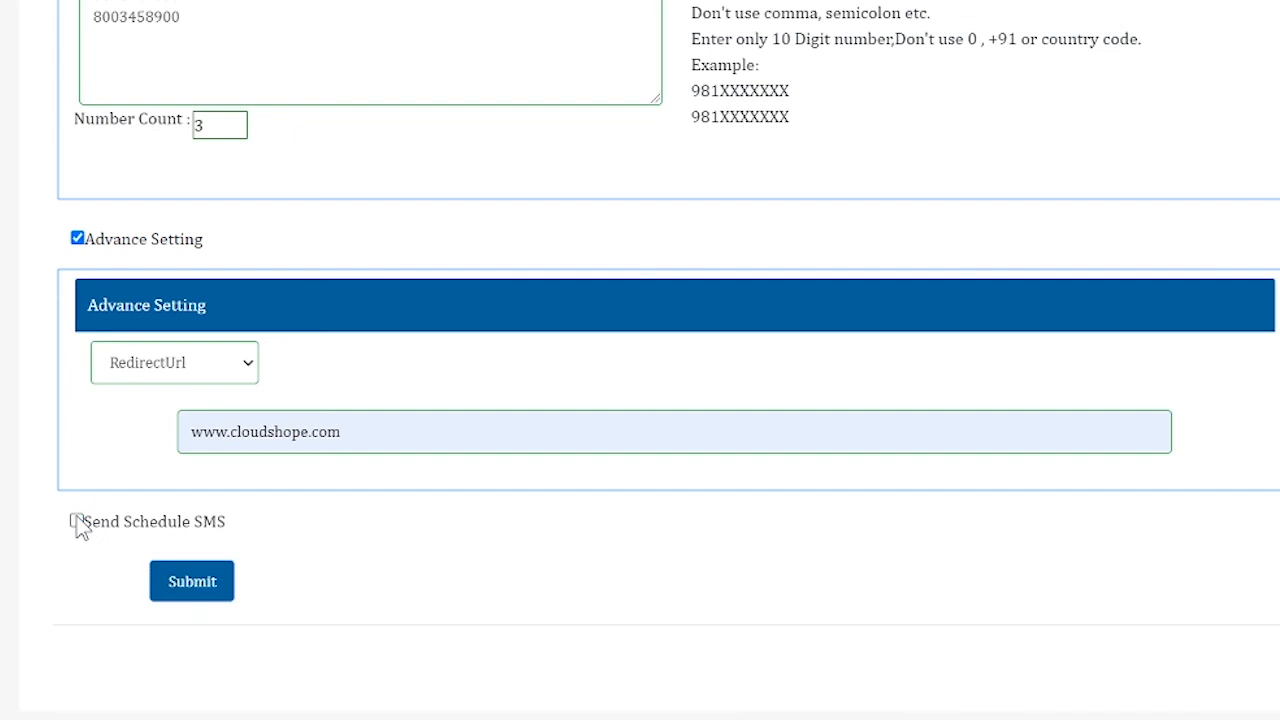
Submit the Testing campaign and view it in the Bulk SMS report under REPORTS
click(208, 581)
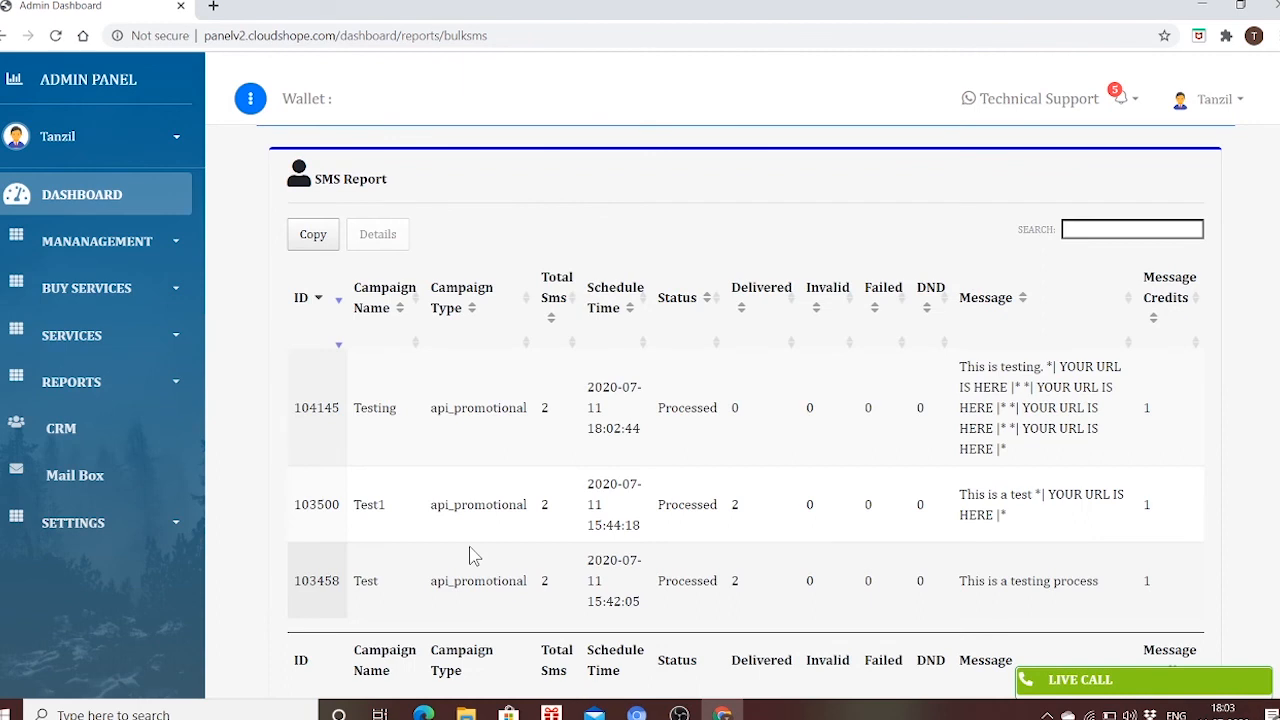
click(173, 390)
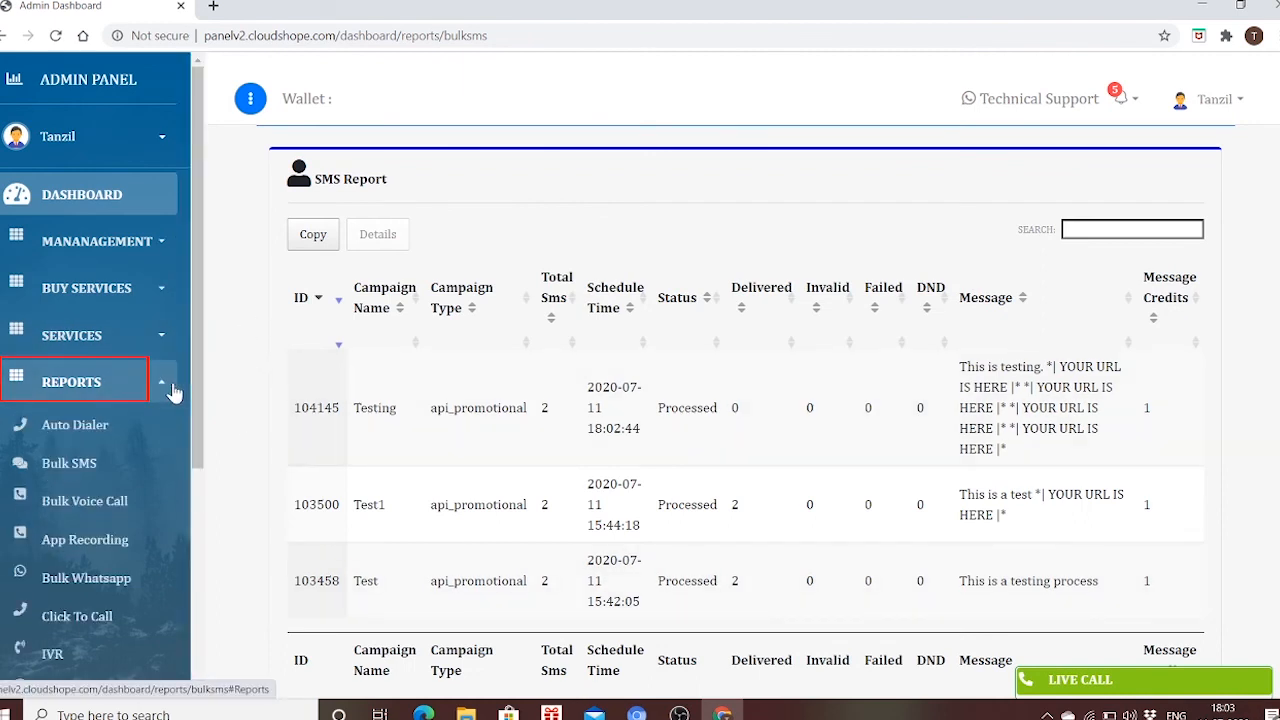
click(130, 462)
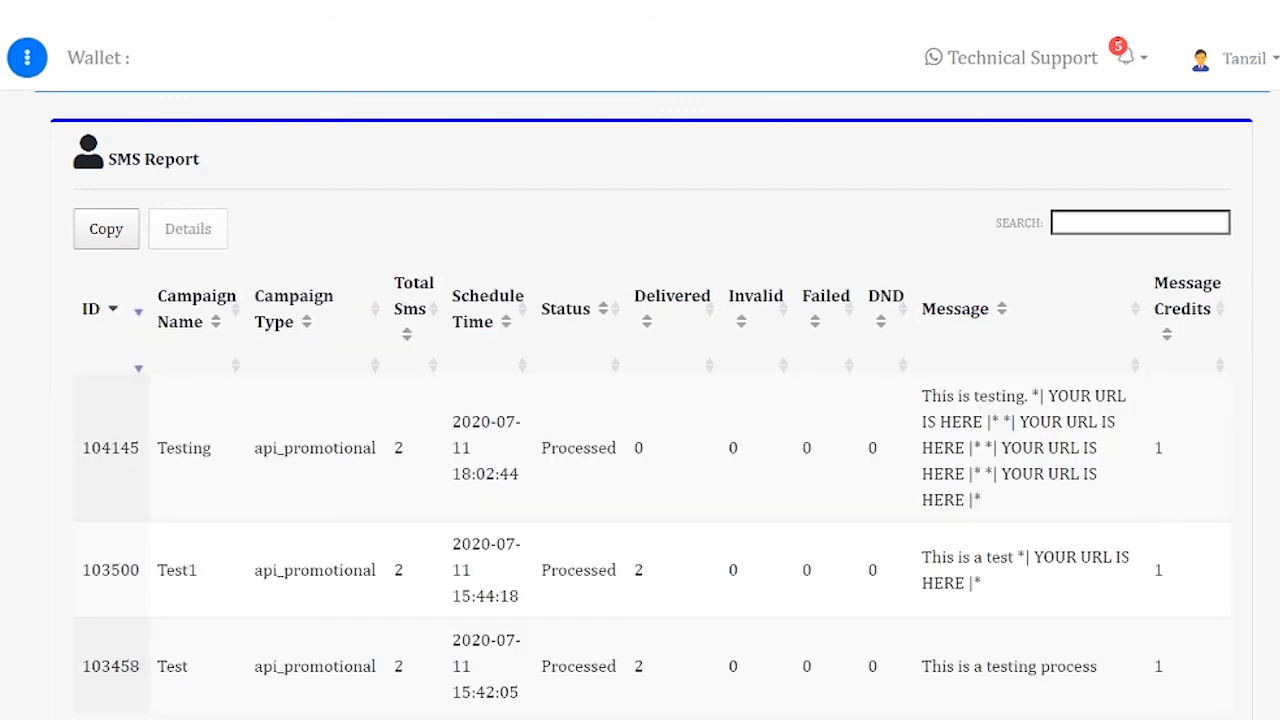
scroll(652, 400, down, 1)
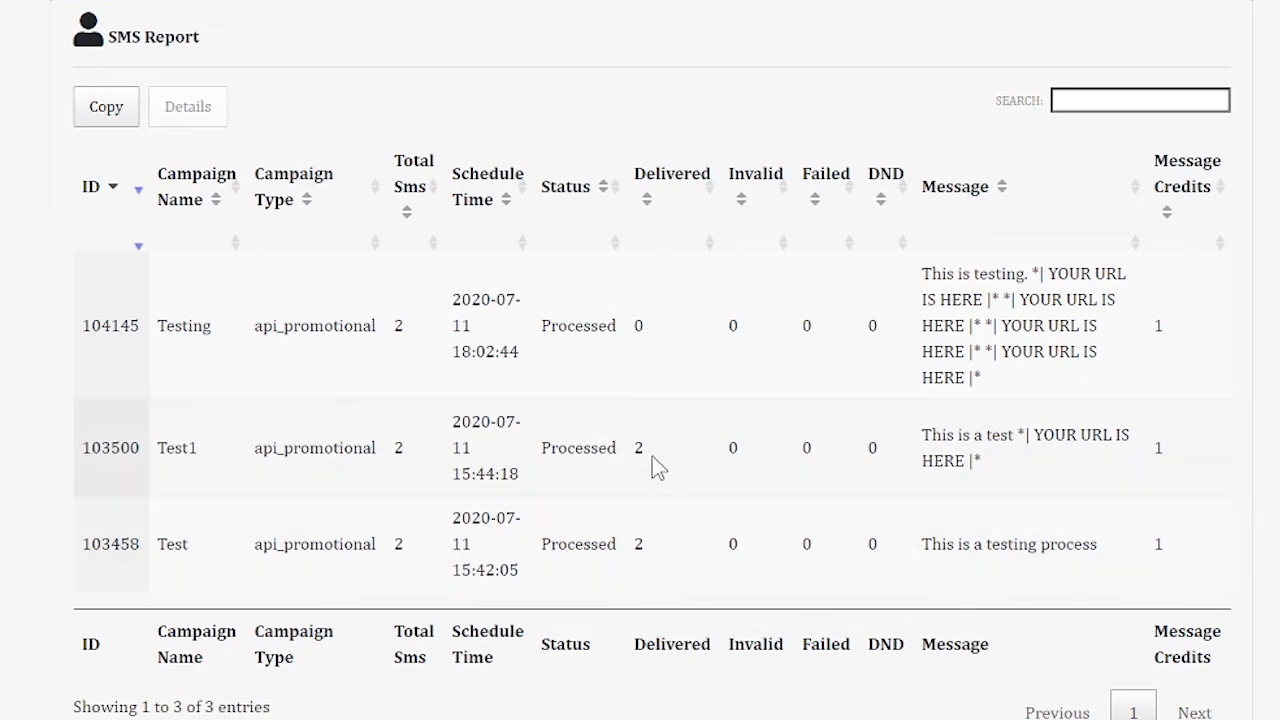
drag(636, 447, 660, 528)
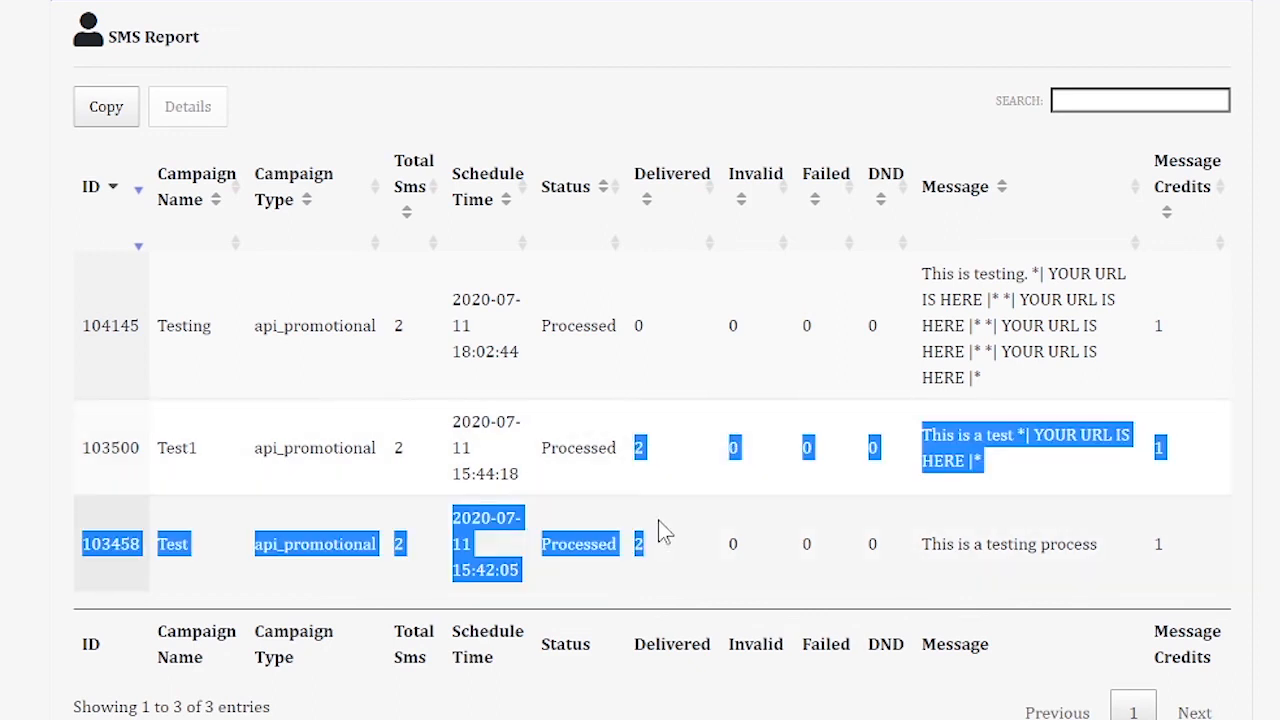
click(696, 555)
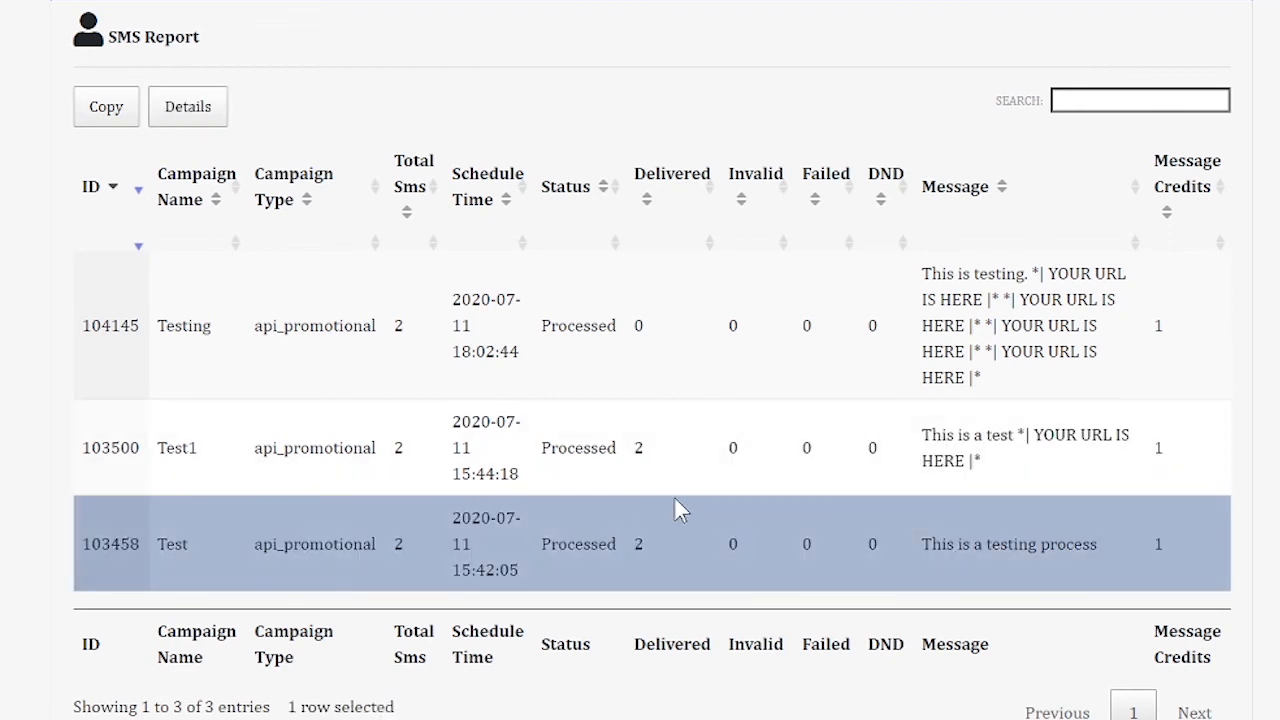
click(414, 372)
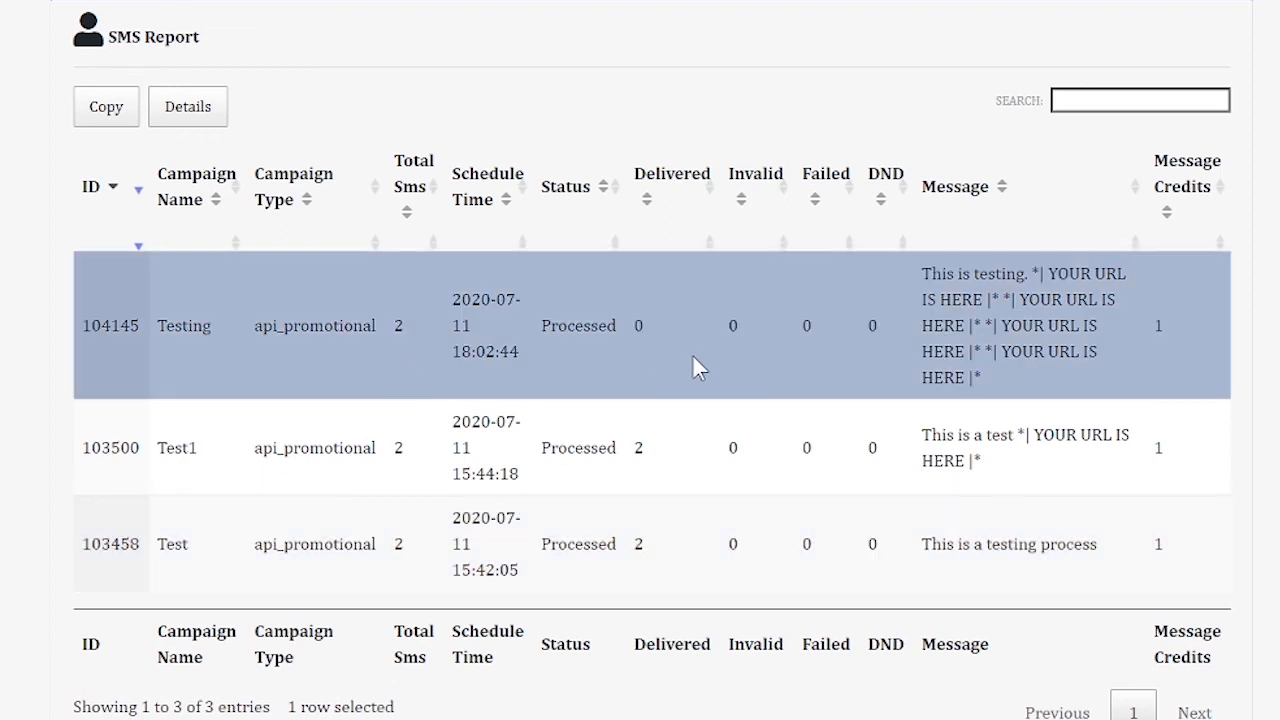
click(640, 341)
drag(618, 292, 670, 372)
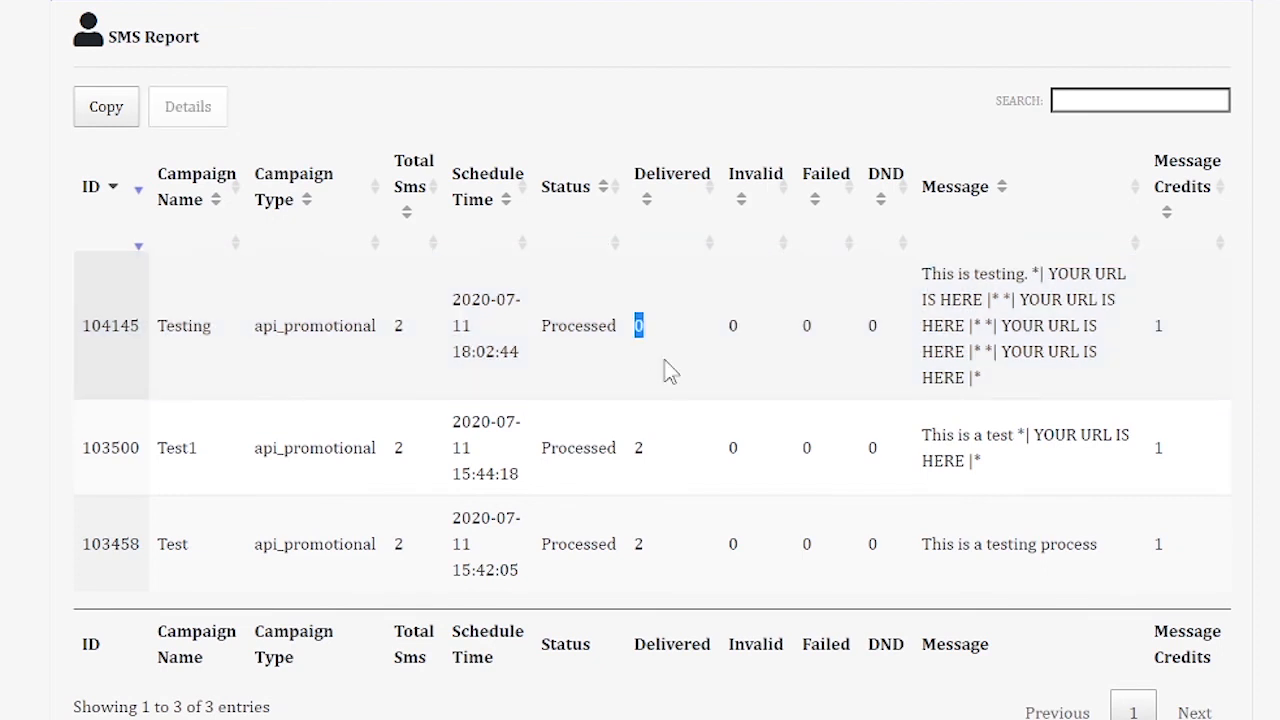
click(668, 368)
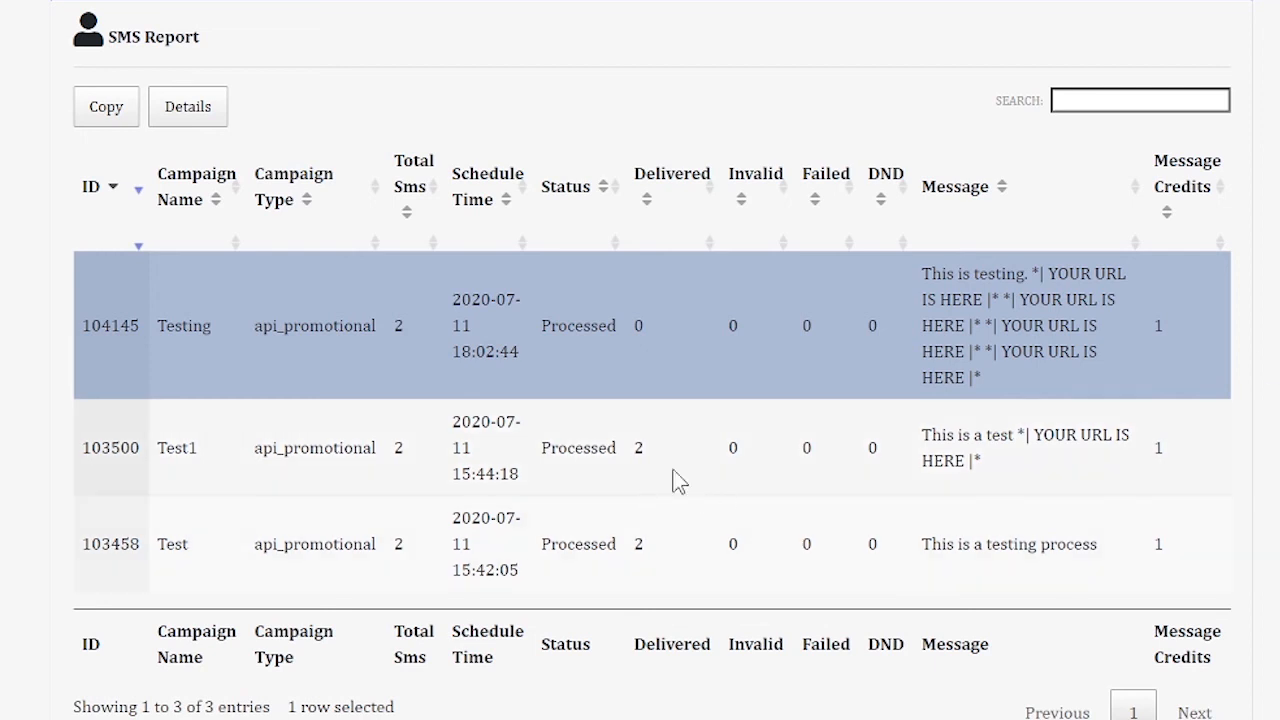
click(618, 437)
drag(616, 438, 673, 576)
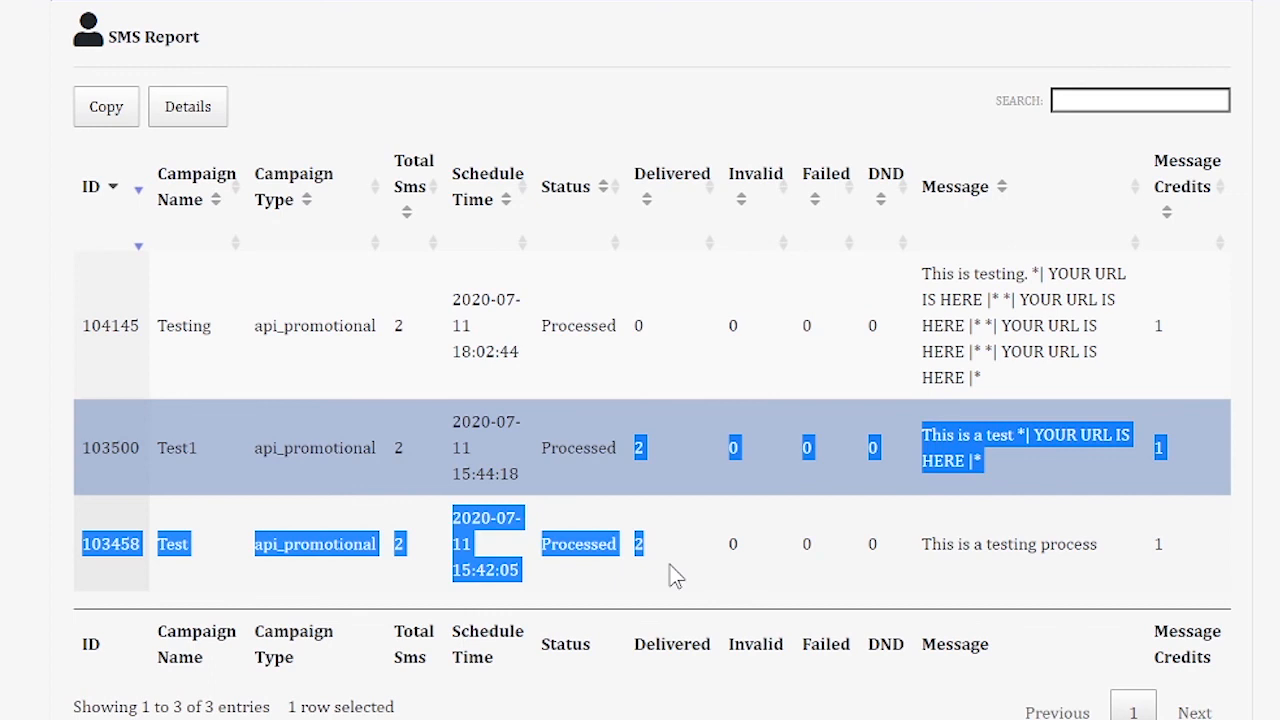
click(730, 582)
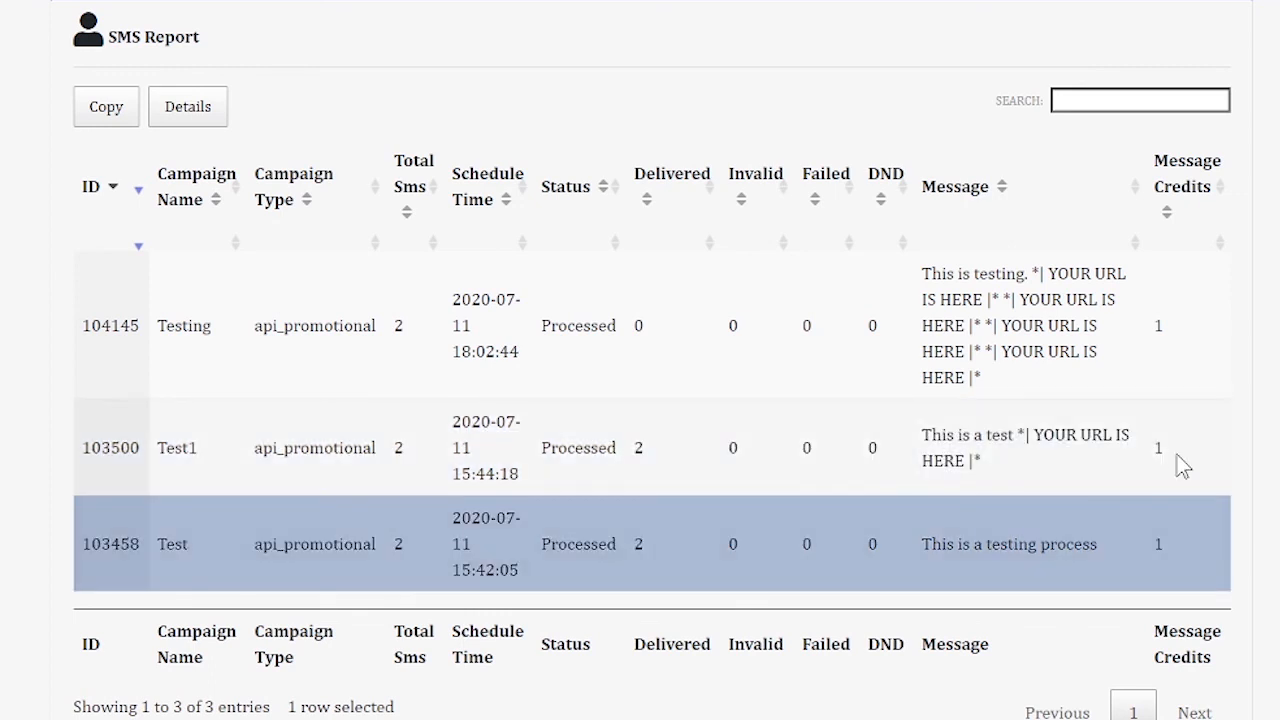
drag(1169, 486, 1169, 543)
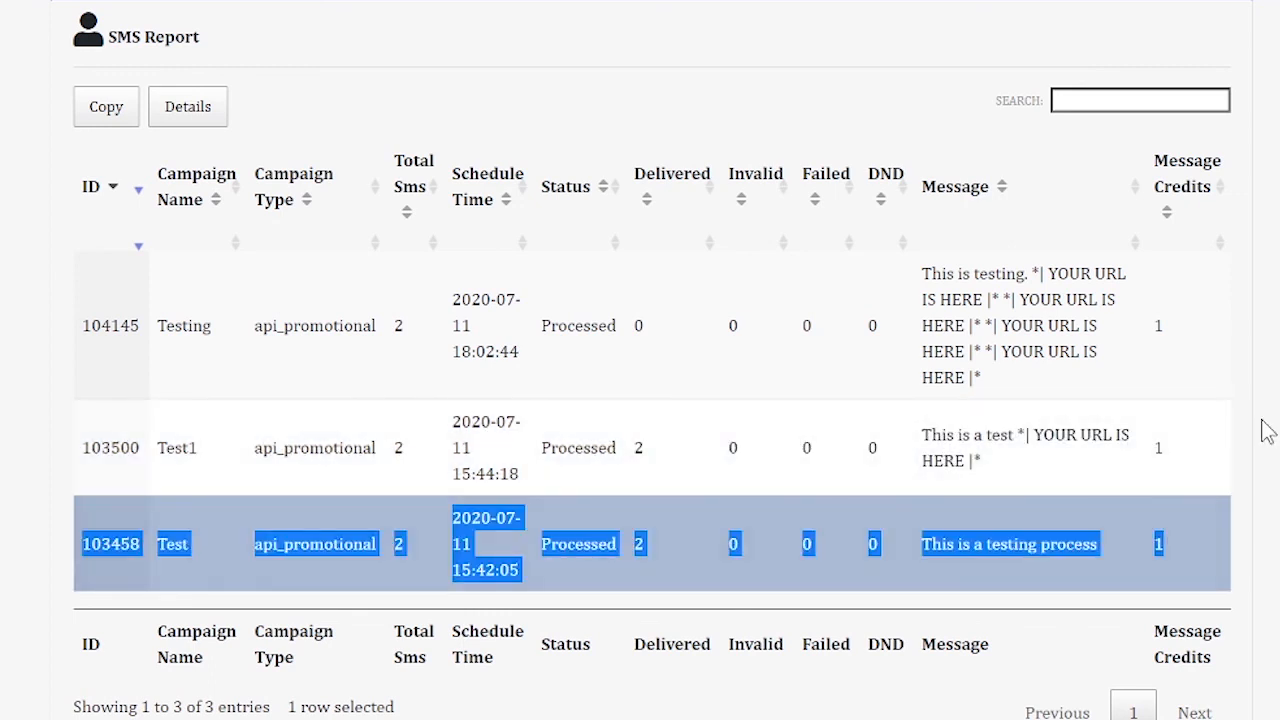